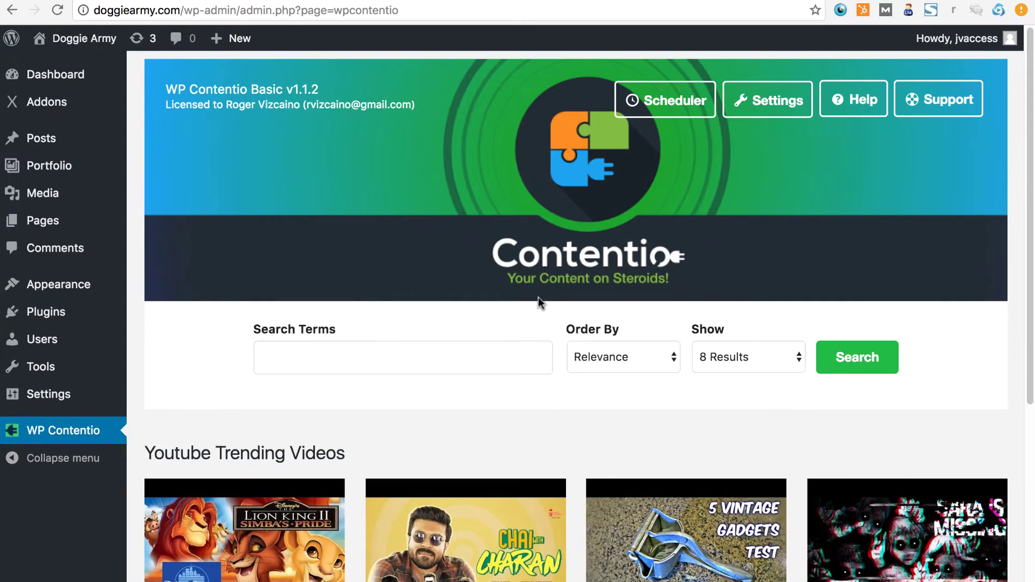
- Scroll the WP Contentio home page to look over the search form and trending videos
scroll(465, 332, "down", 4)
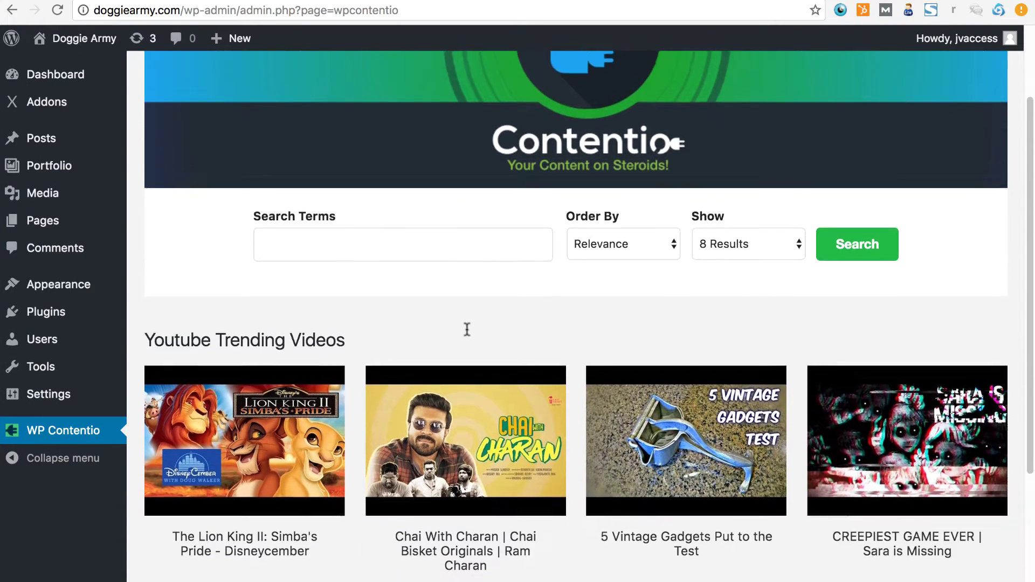
scroll(467, 330, "up", 5)
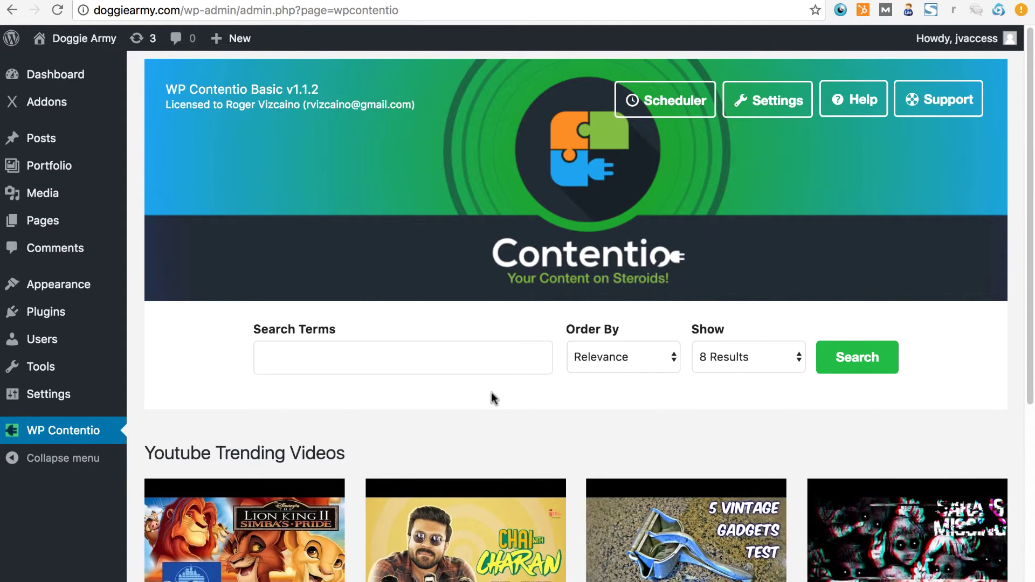
scroll(477, 401, "down", 2)
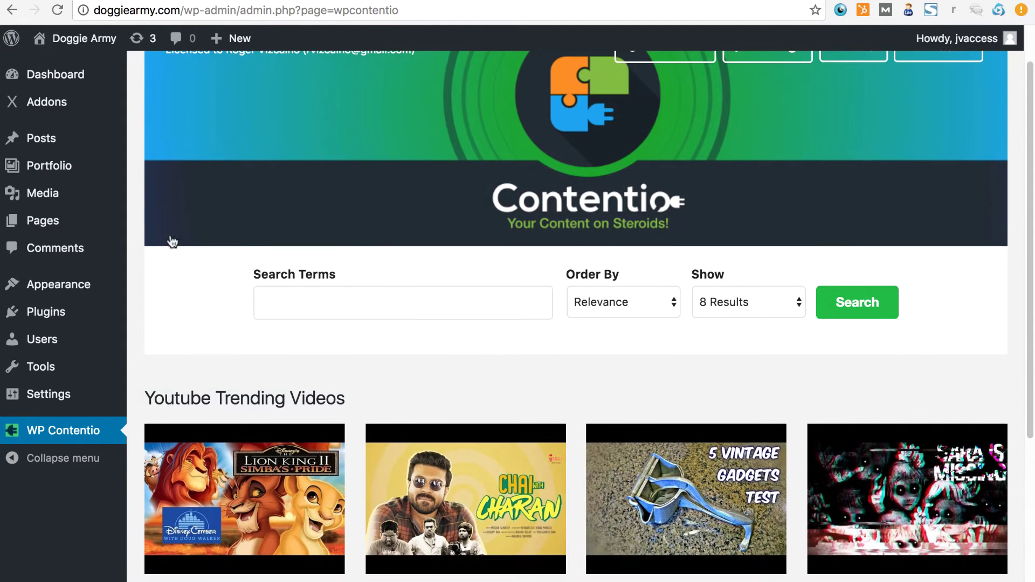
mouse_move(76, 141)
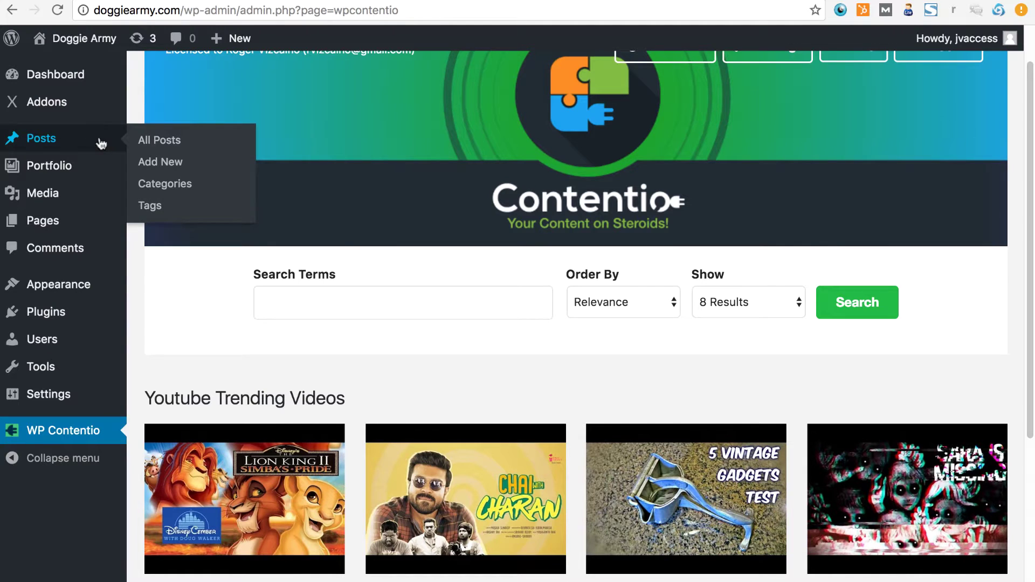
scroll(404, 312, "down", 2)
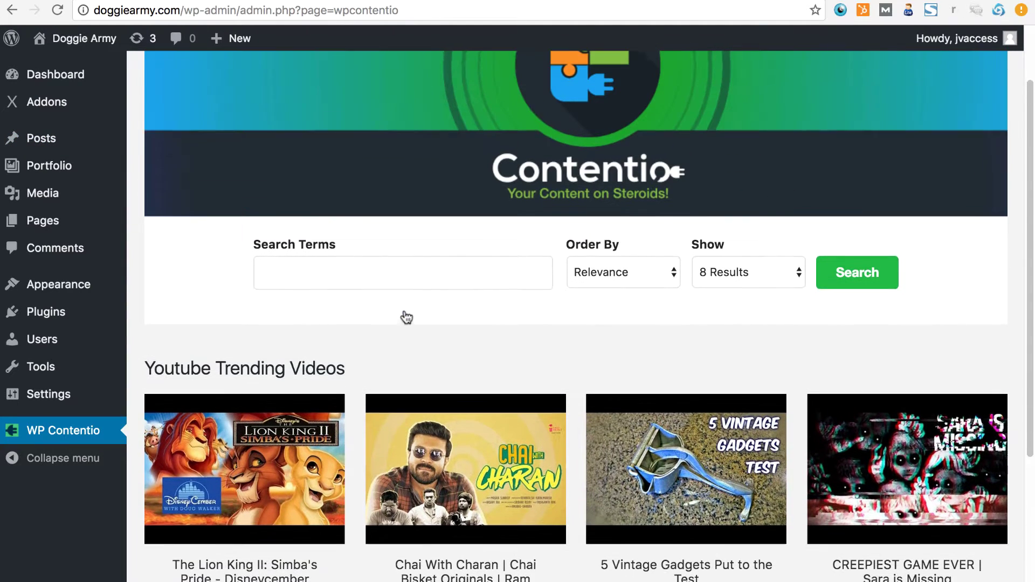
scroll(416, 318, "up", 1)
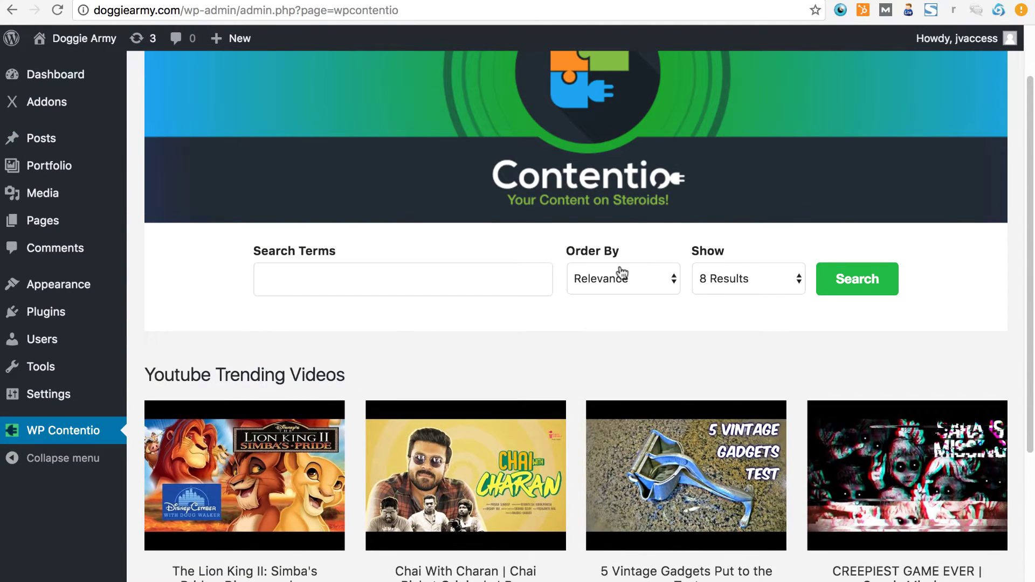
scroll(620, 272, "up", 3)
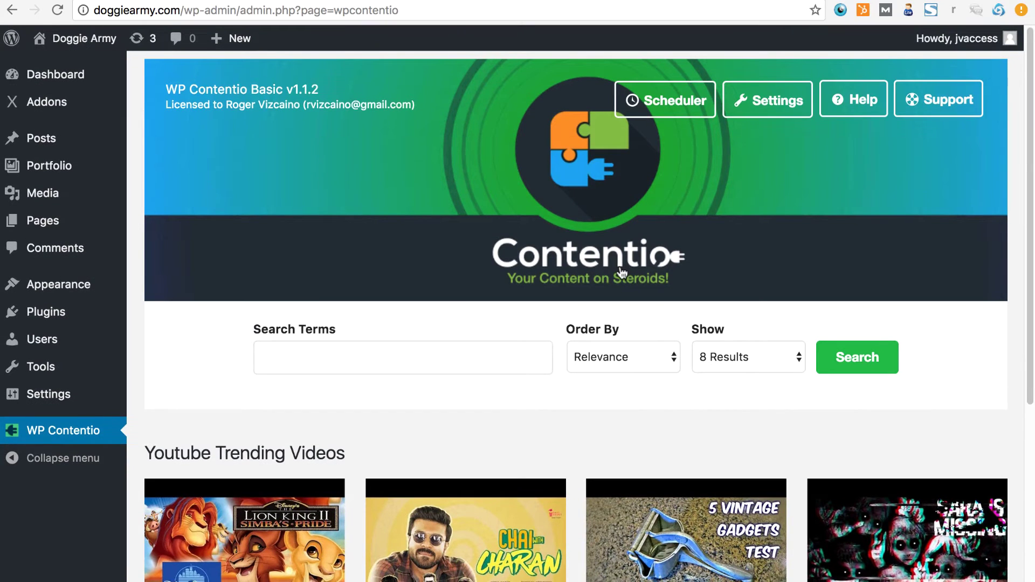
scroll(437, 328, "down", 4)
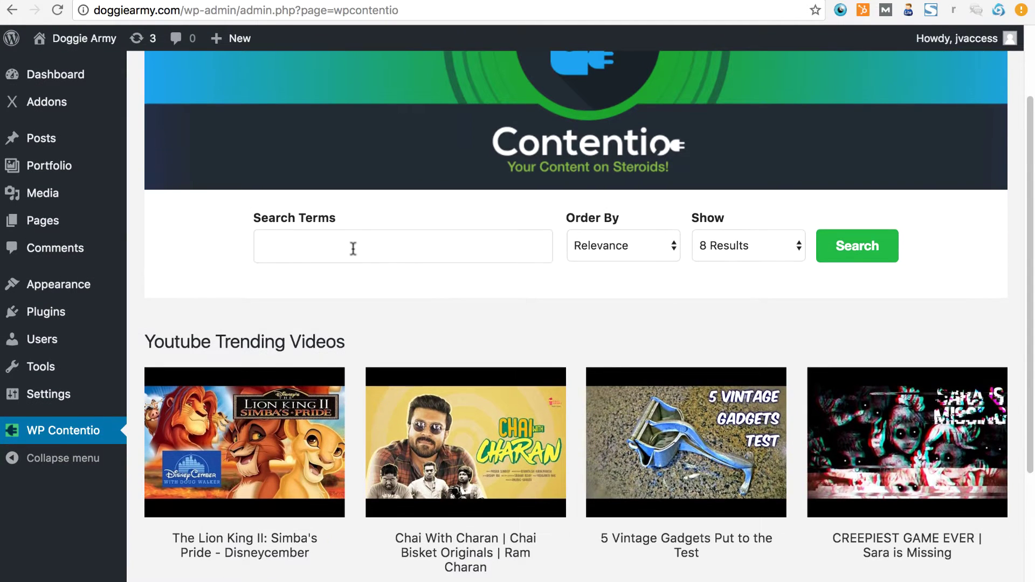
left_click(373, 249)
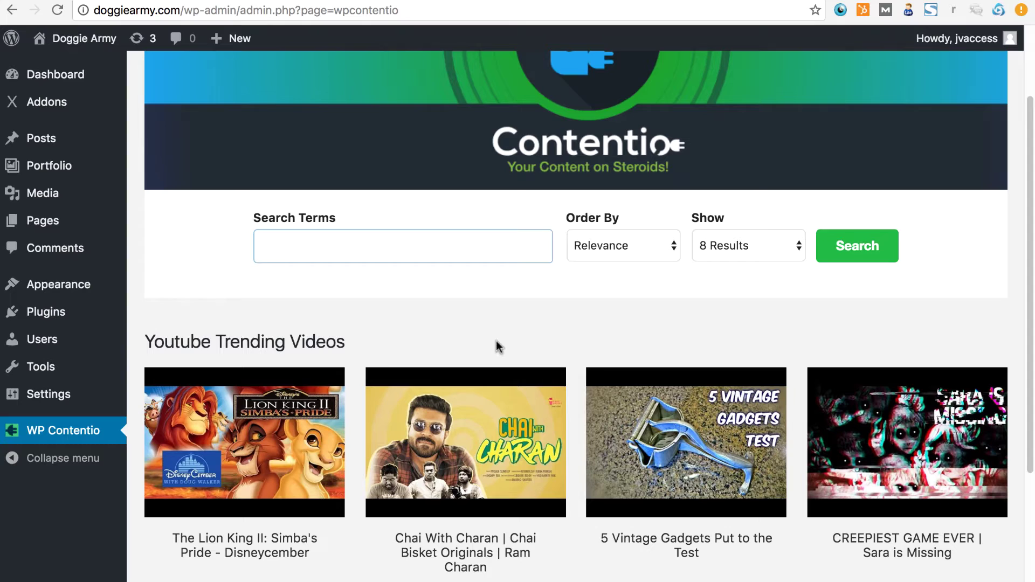
scroll(504, 218, "up", 2)
scroll(504, 217, "up", 1)
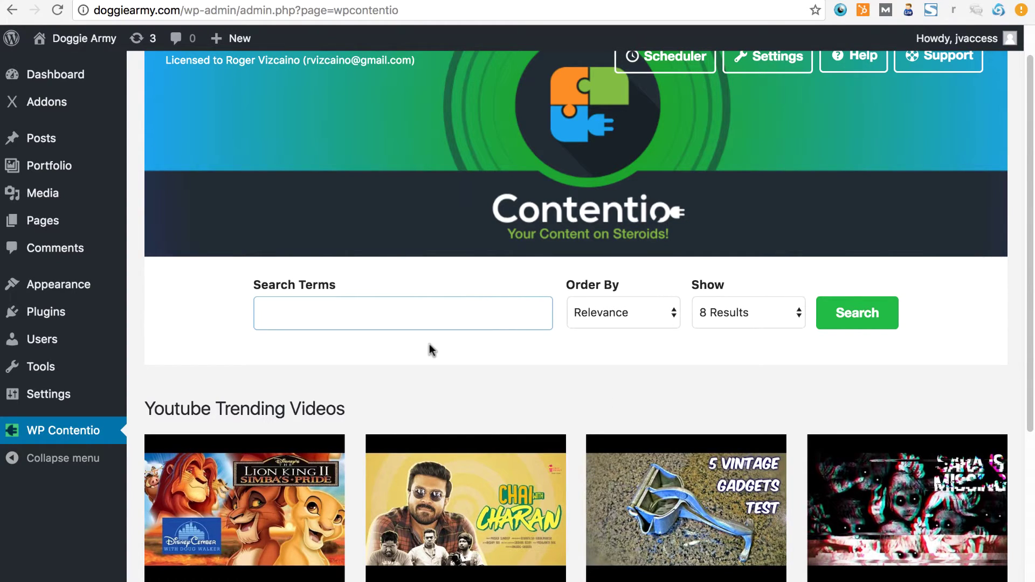
scroll(494, 326, "up", 2)
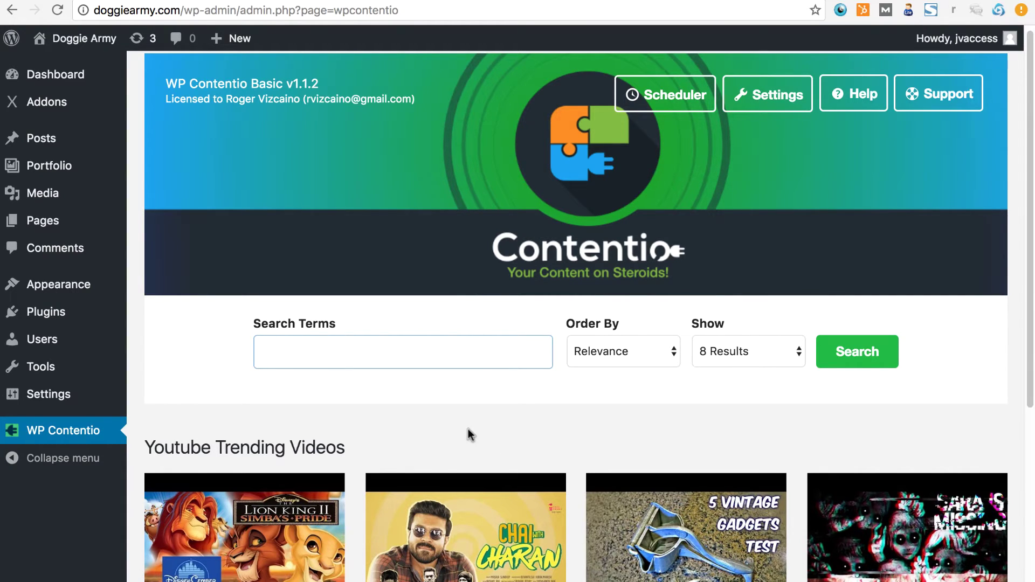
scroll(469, 432, "down", 3)
scroll(469, 432, "up", 3)
- Enter 'dogs' as the search term and dismiss the autofill suggestion
left_click(386, 350)
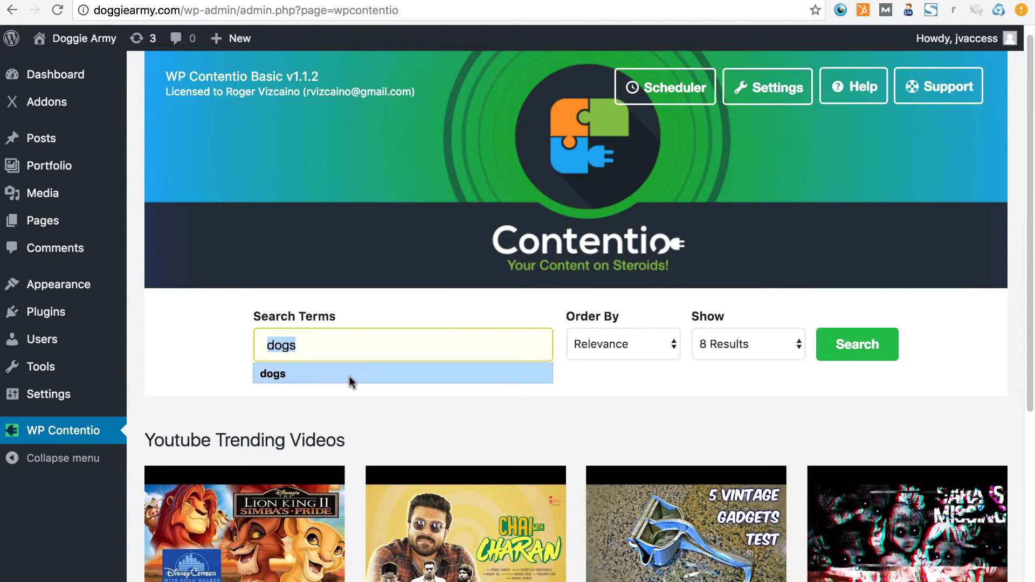
scroll(361, 412, "down", 5)
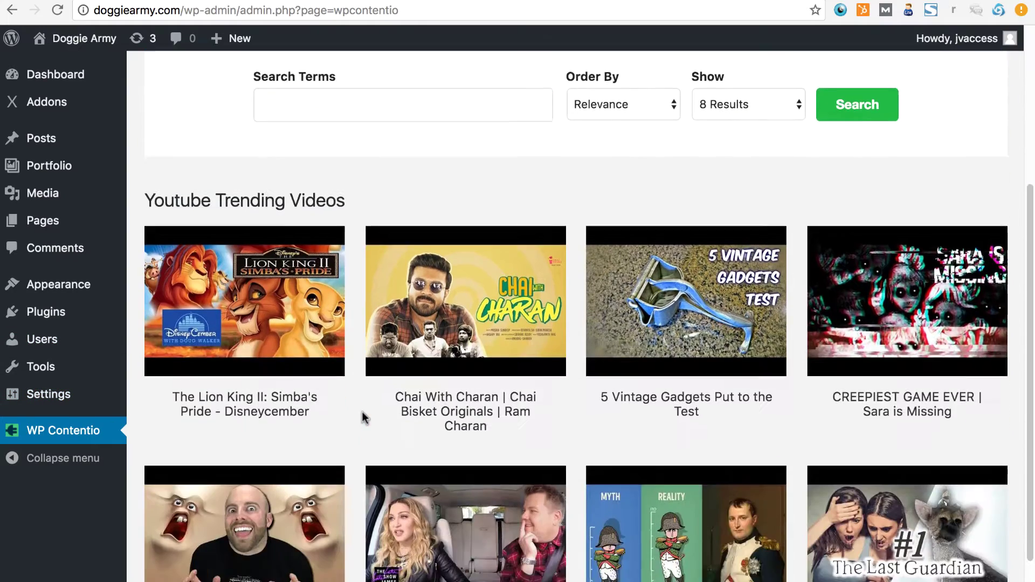
scroll(361, 411, "up", 5)
scroll(357, 419, "down", 8)
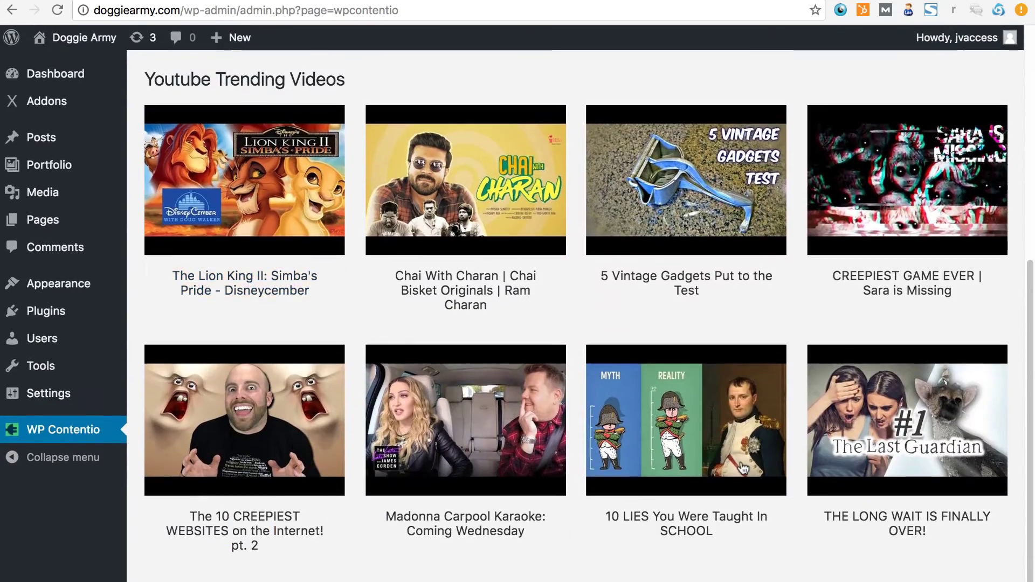
scroll(832, 363, "up", 8)
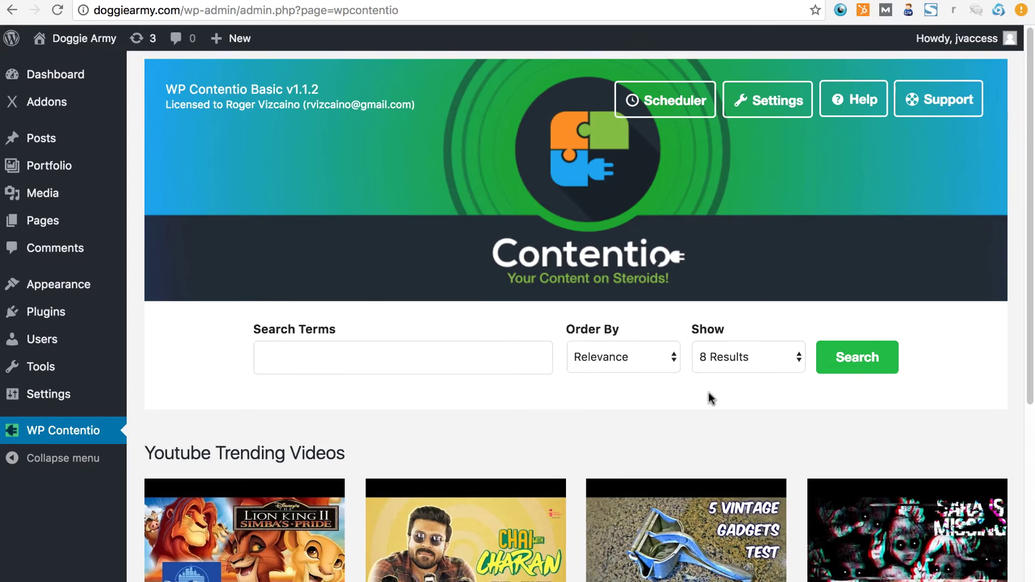
left_click(375, 372)
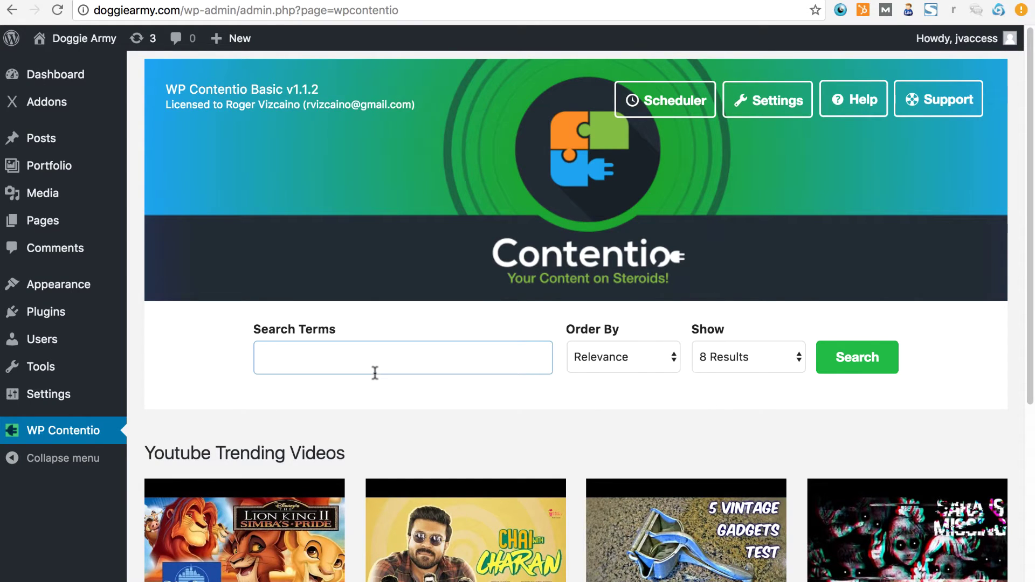
type("dogs")
left_click(195, 407)
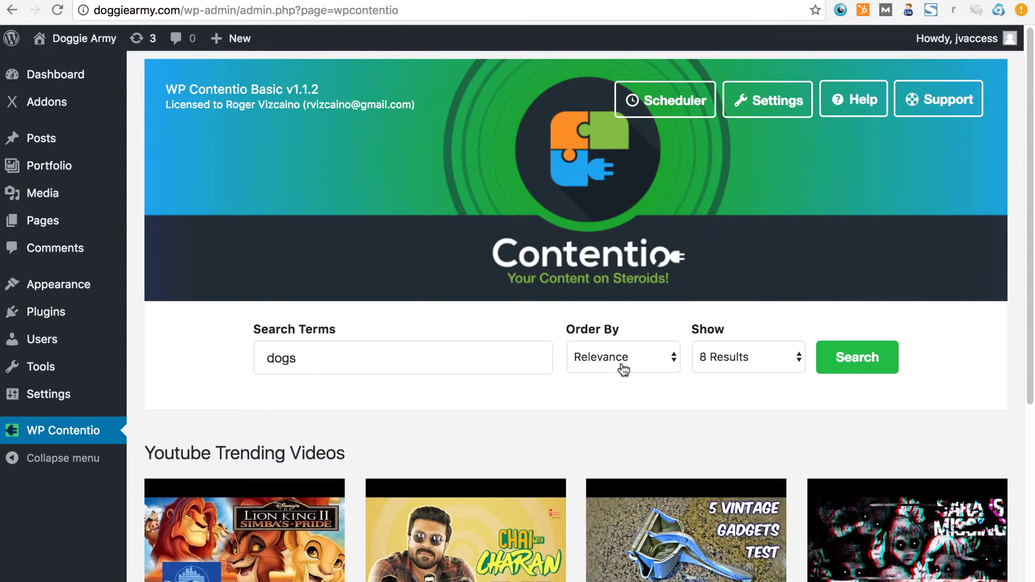
- Keep Relevance ordering and 8 Results, then run the YouTube search for 'dogs'
left_click(663, 358)
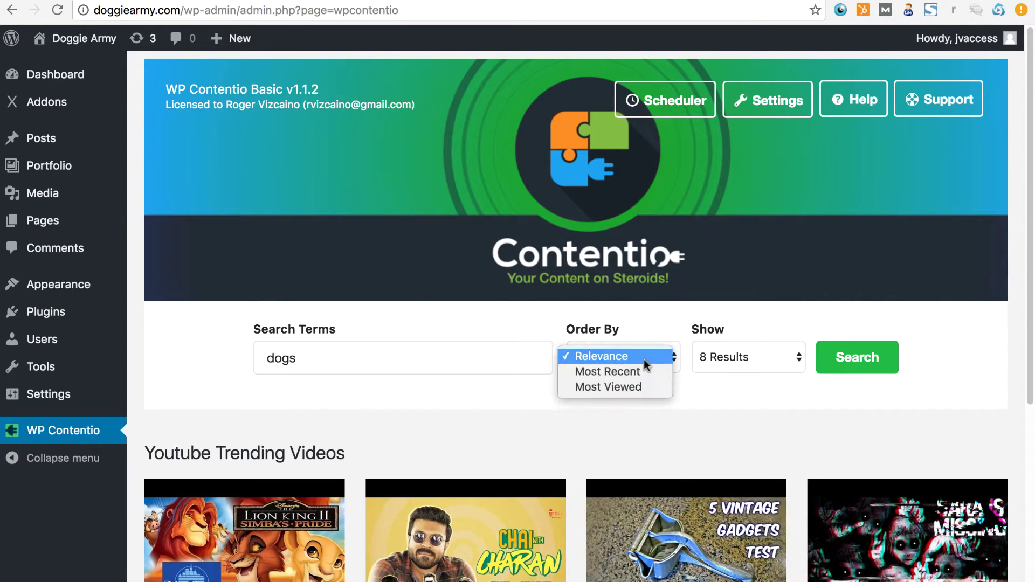
left_click(466, 355)
left_click(658, 369)
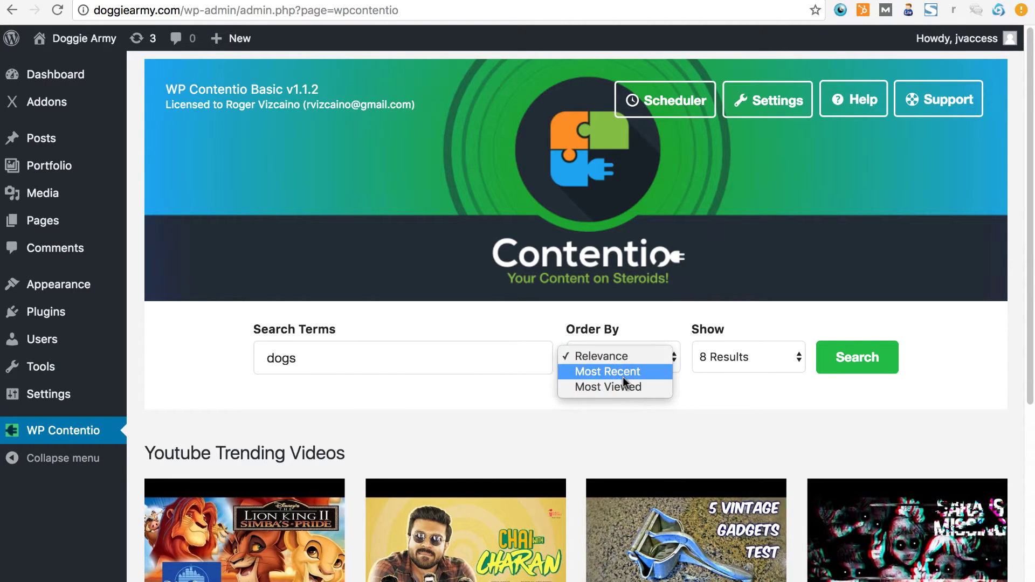
left_click(746, 435)
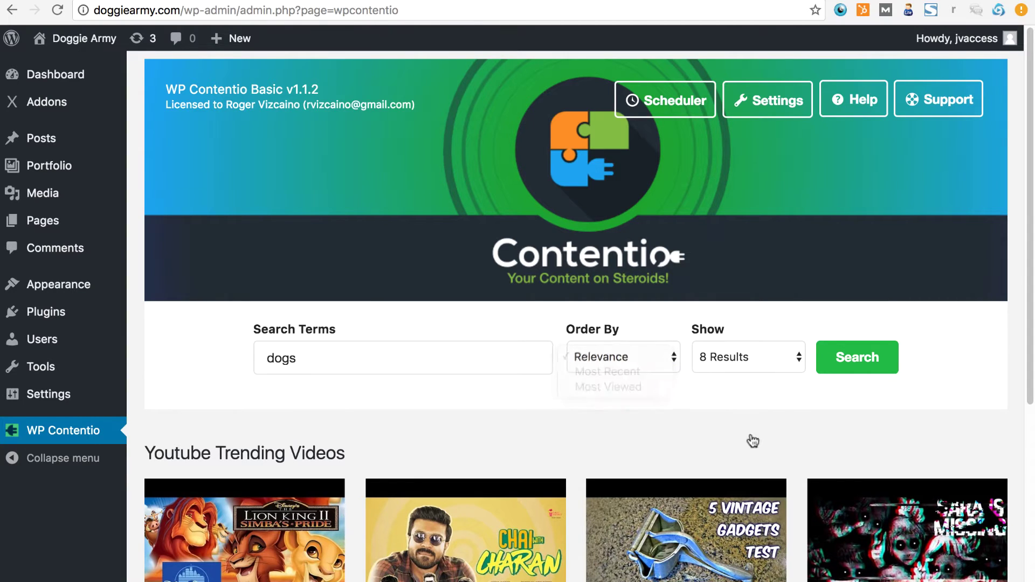
left_click(776, 350)
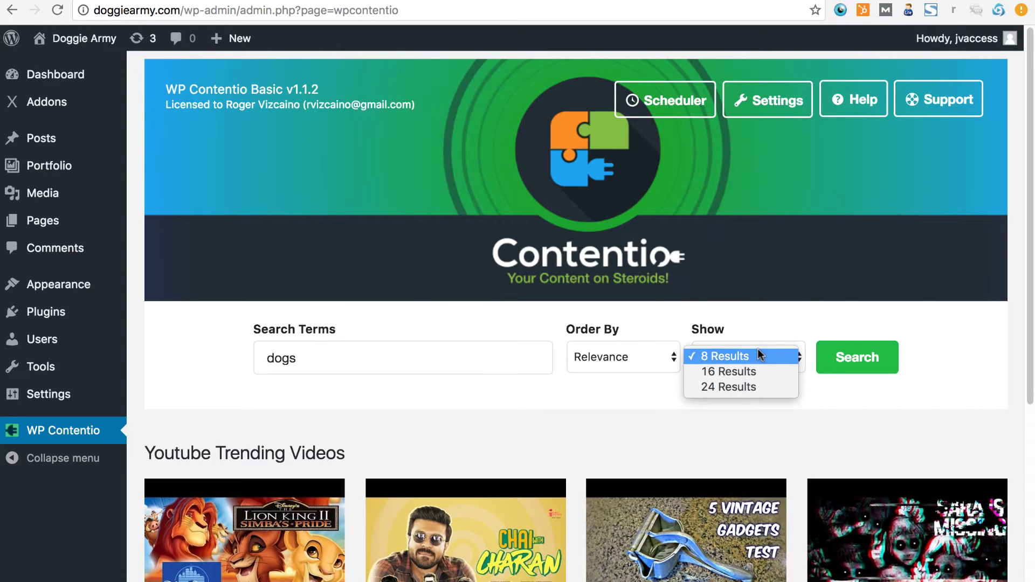
left_click(758, 353)
left_click(863, 352)
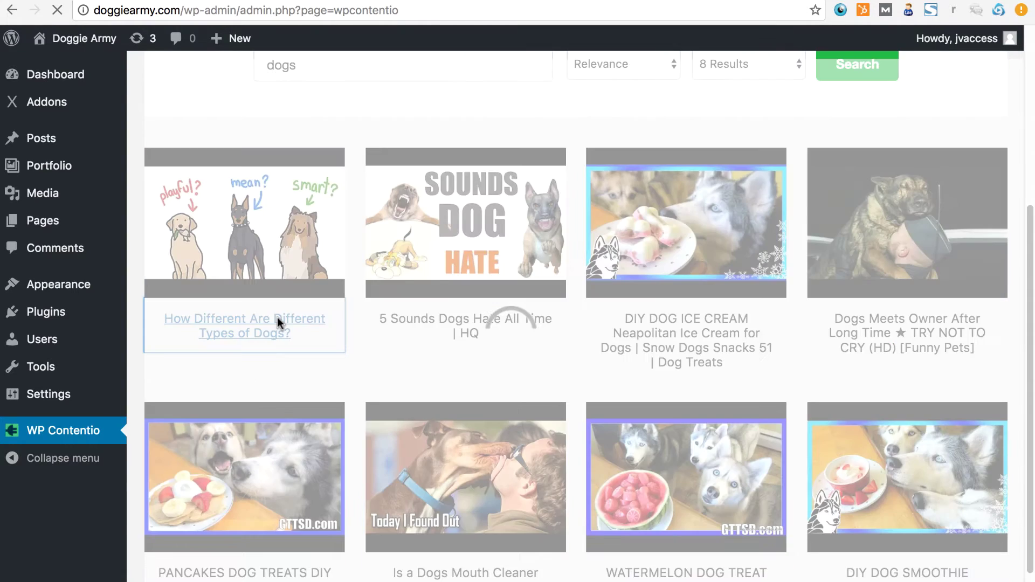
left_click(277, 325)
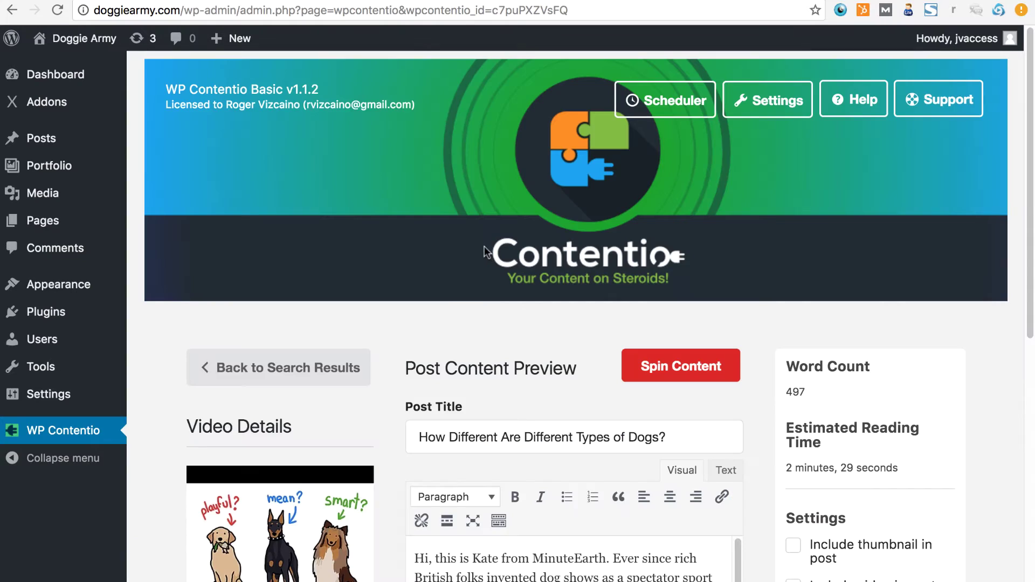
scroll(421, 405, "down", 6)
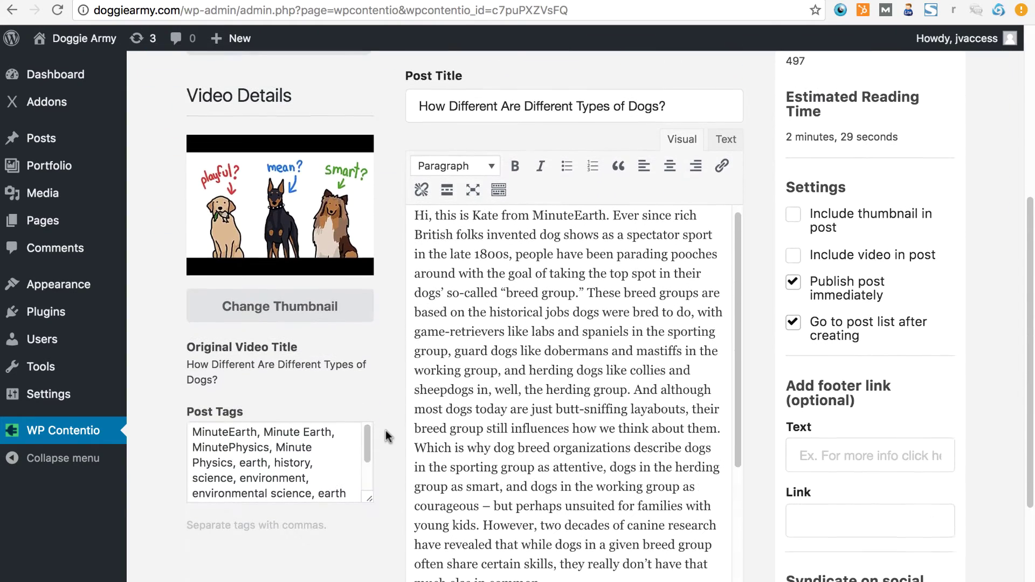
scroll(519, 300, "down", 6)
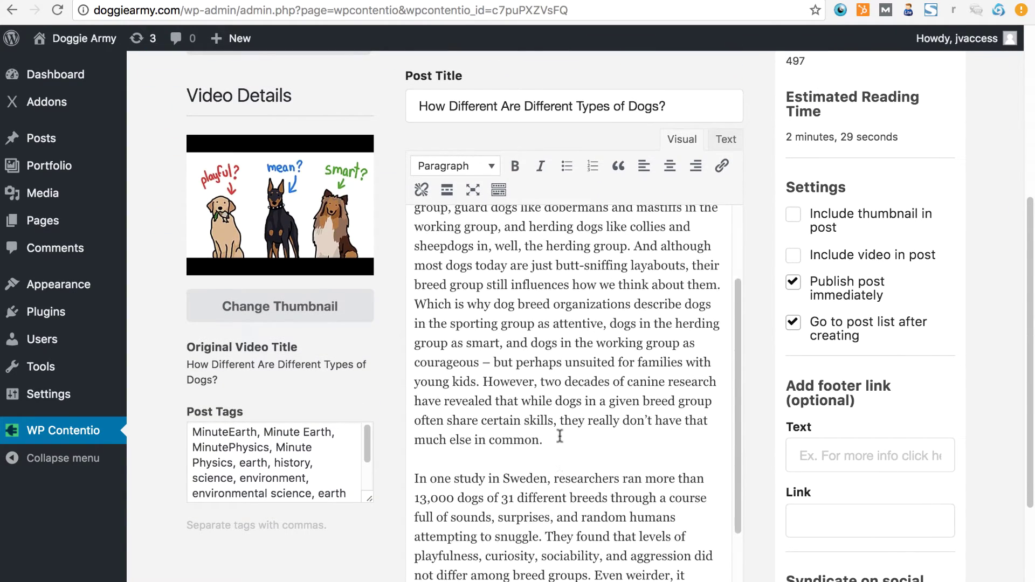
scroll(519, 300, "down", 5)
scroll(518, 300, "up", 10)
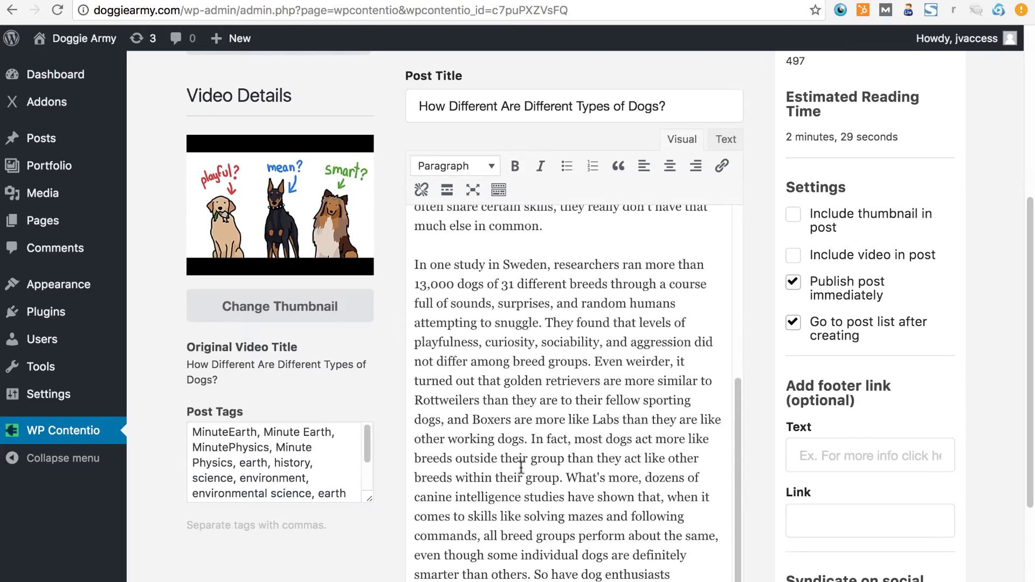
scroll(696, 226, "up", 3)
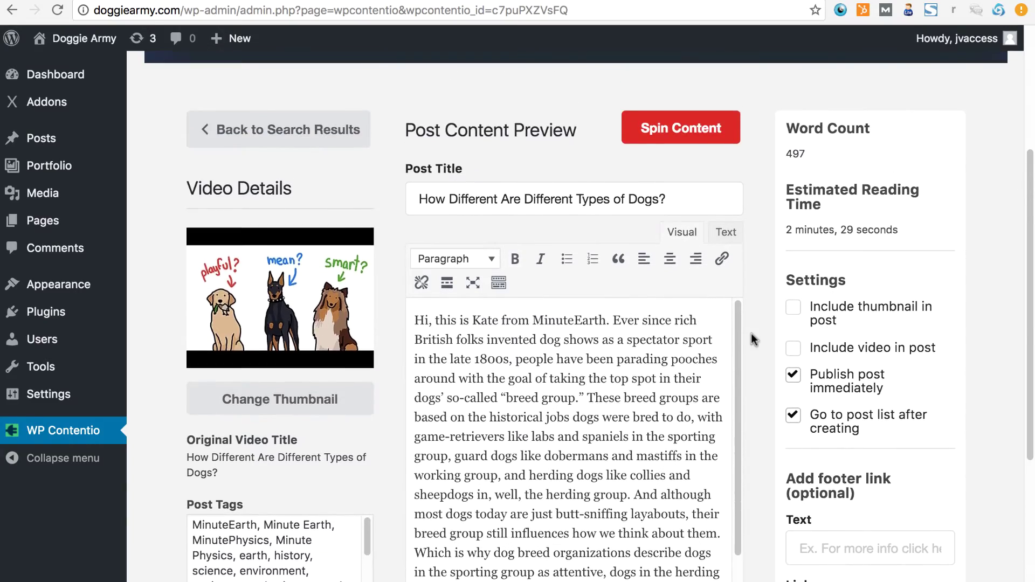
scroll(752, 333, "down", 7)
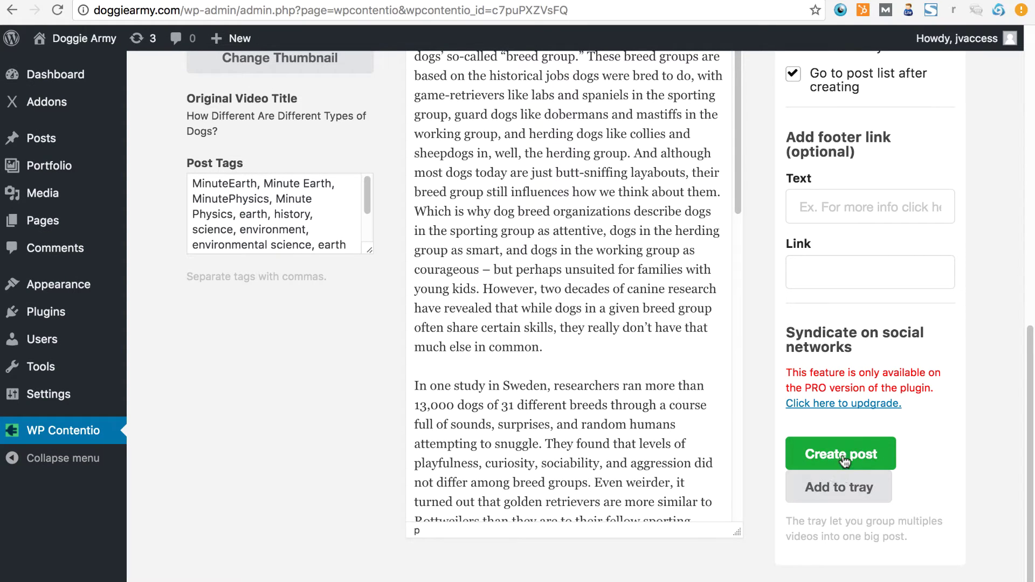
scroll(739, 382, "up", 10)
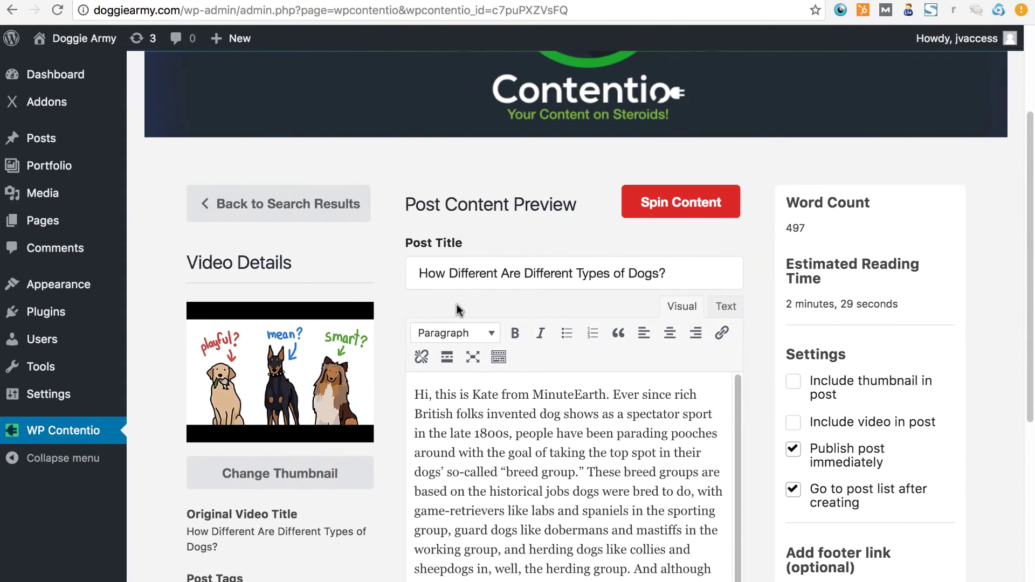
scroll(431, 350, "down", 3)
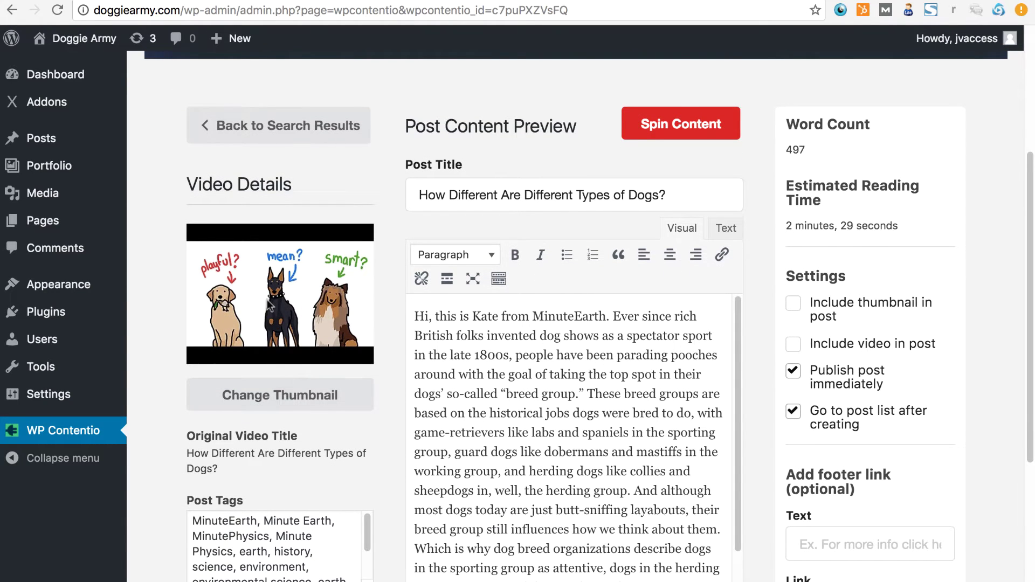
scroll(267, 299, "down", 5)
scroll(456, 290, "up", 3)
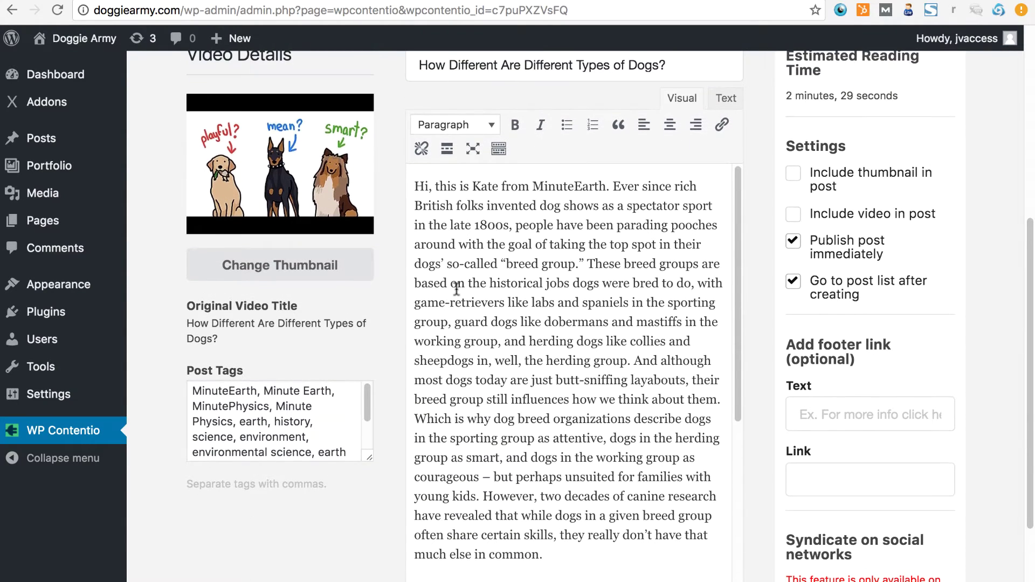
left_click_drag(417, 186, 573, 469)
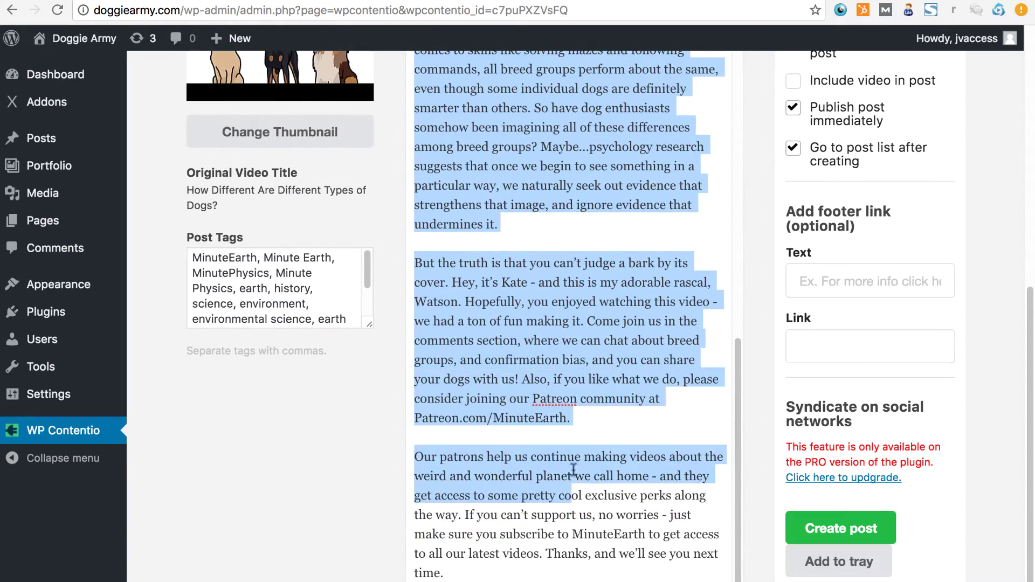
left_click(573, 469)
scroll(561, 377, "up", 10)
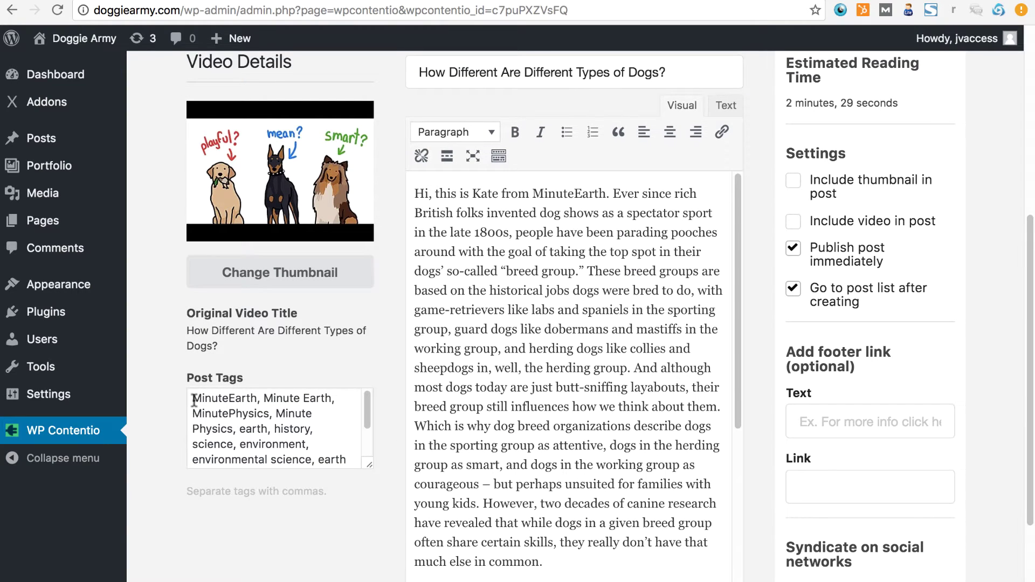
left_click_drag(194, 401, 340, 490)
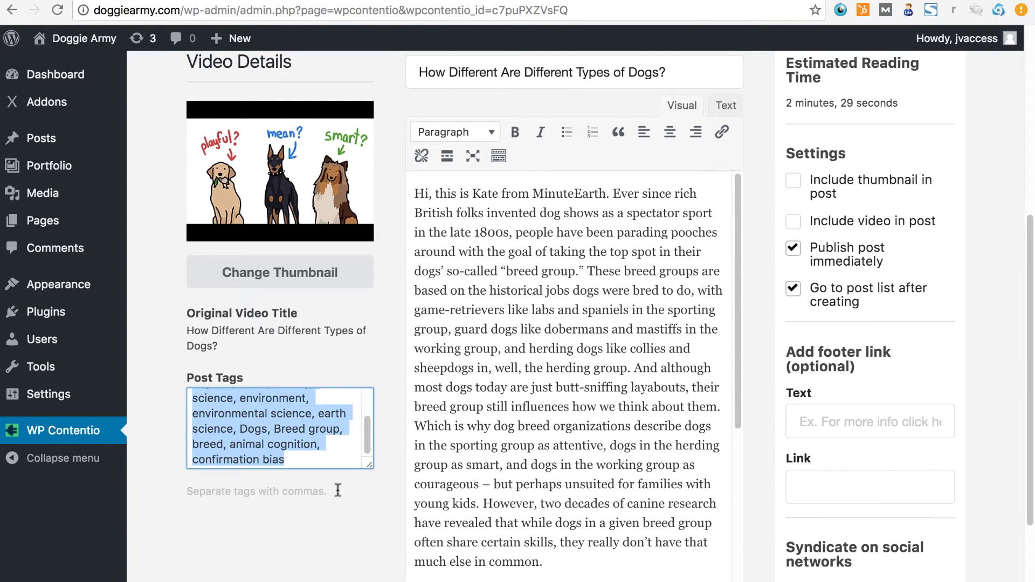
left_click(324, 462)
scroll(324, 462, "up", 5)
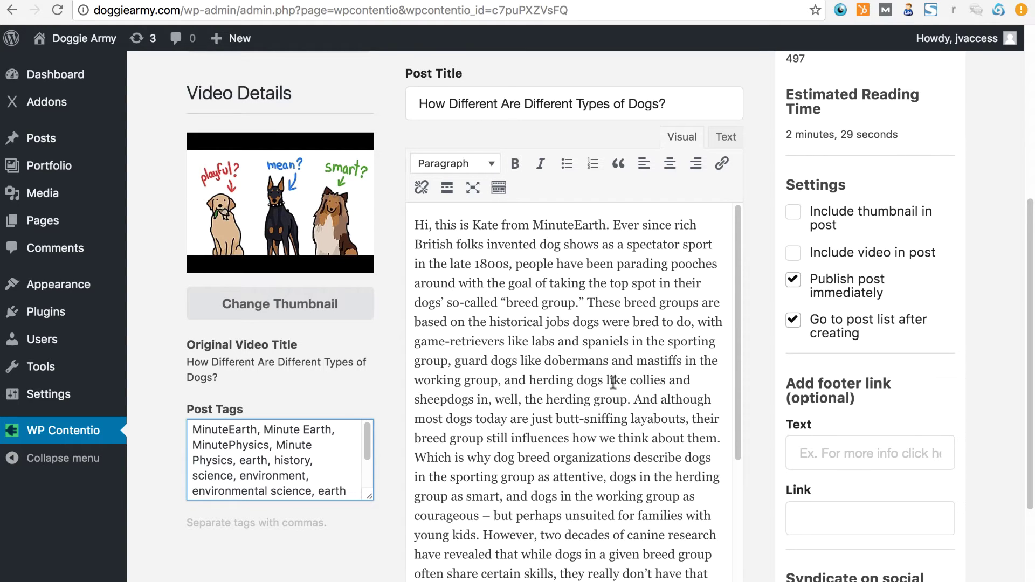
scroll(445, 280, "up", 2)
left_click(413, 283)
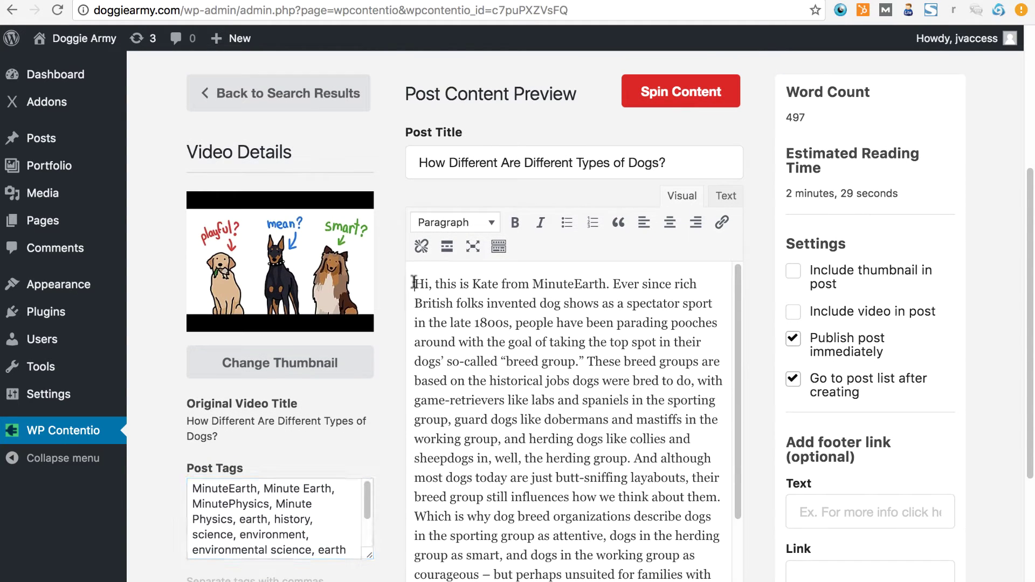
scroll(591, 240, "up", 2)
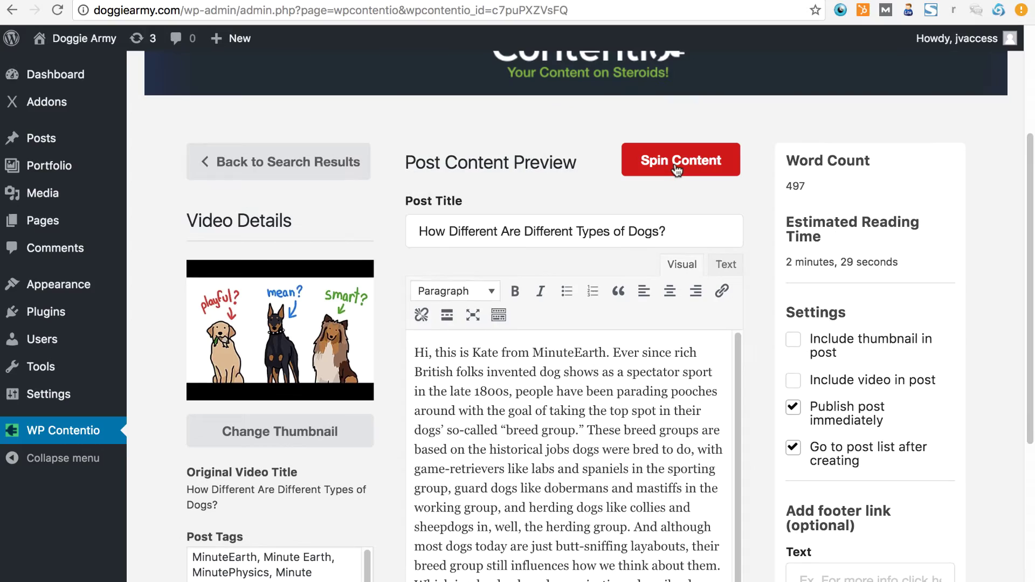
- Spin the imported post content, raising the word count from 497 to 507
scroll(619, 479, "down", 10)
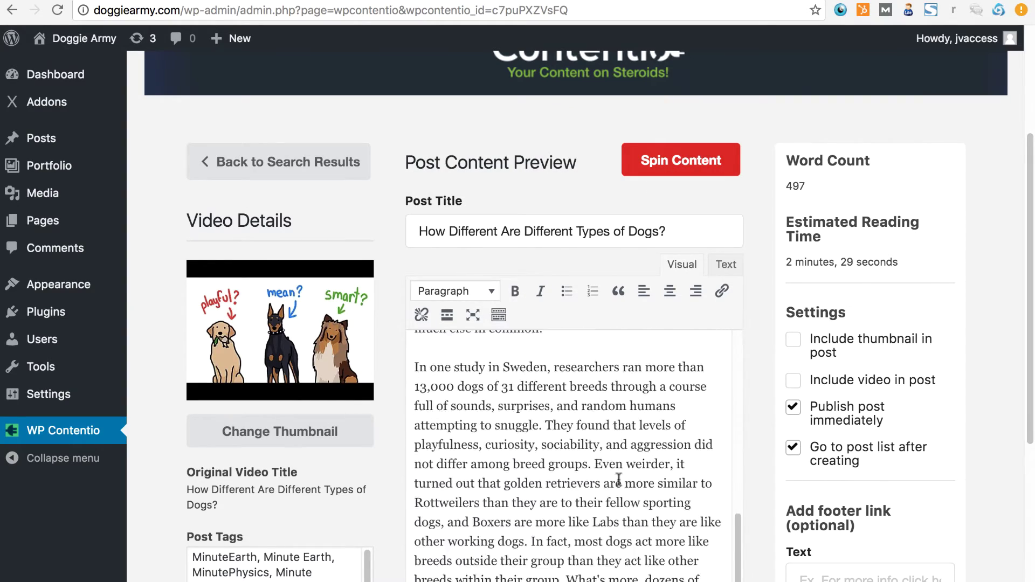
scroll(618, 479, "up", 10)
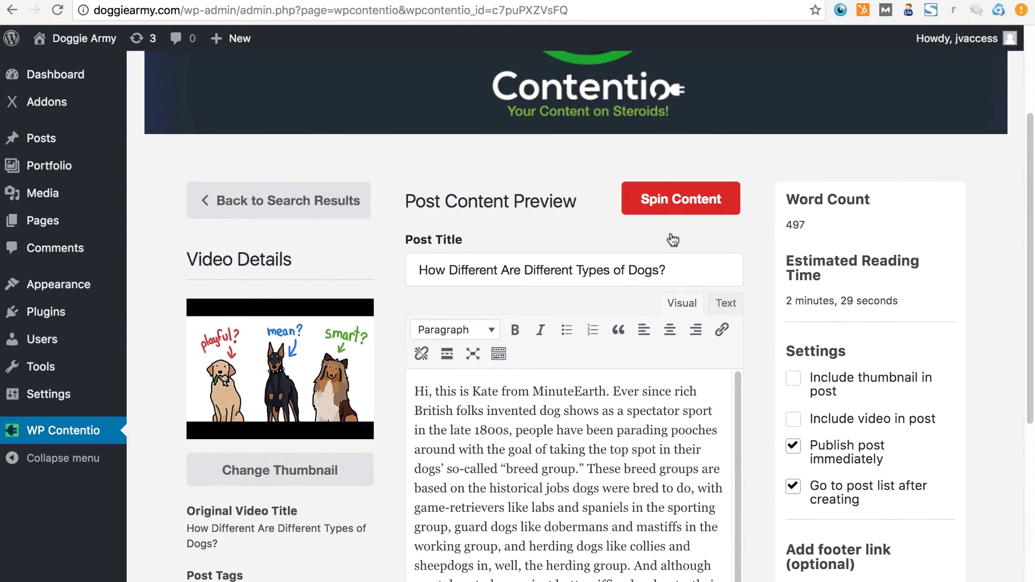
left_click(669, 204)
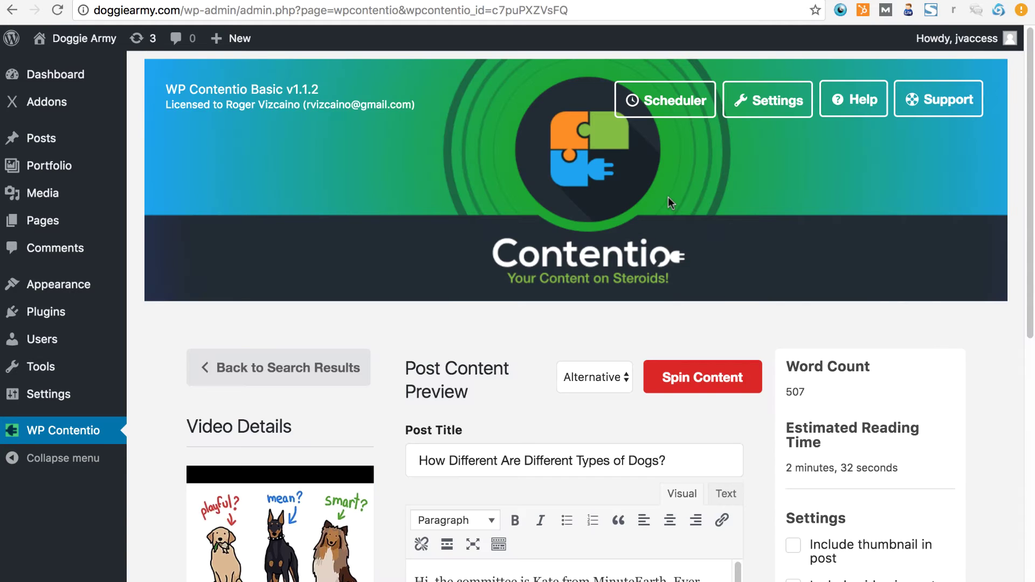
- Review the spun text by highlighting the opening passage and the 'However, two decades of canine research' sentence
scroll(639, 228, "down", 4)
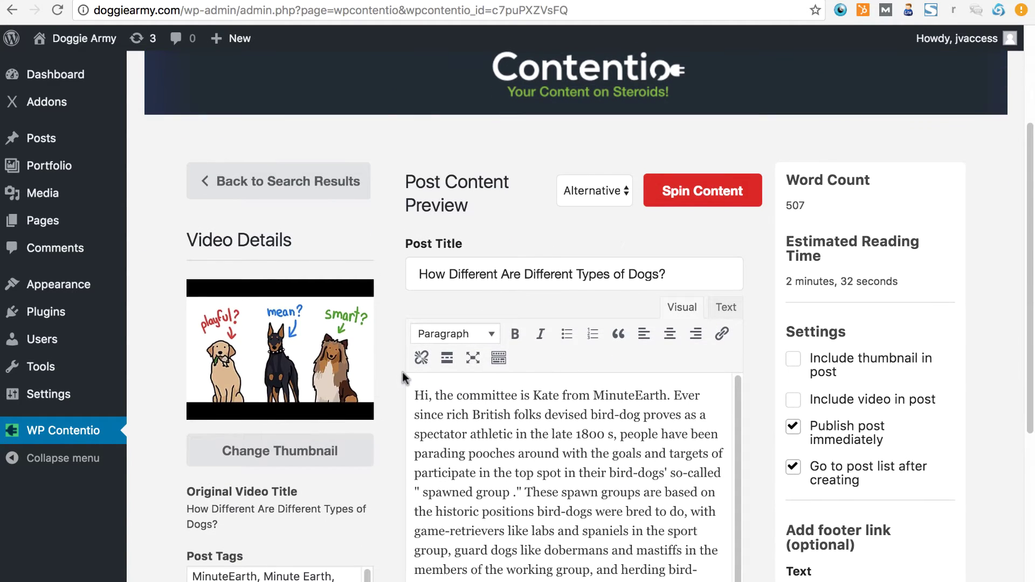
scroll(402, 372, "down", 2)
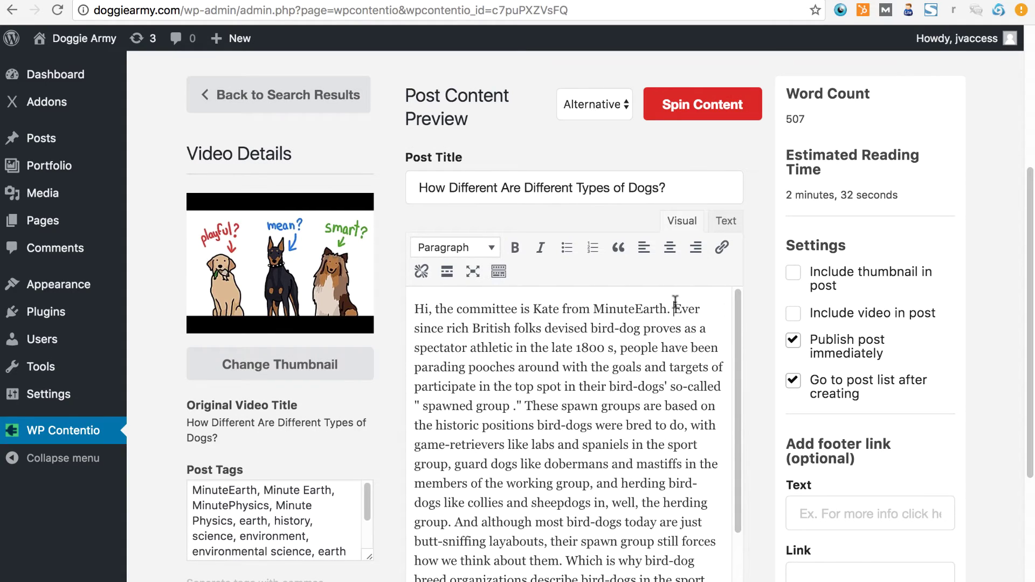
left_click_drag(674, 308, 516, 402)
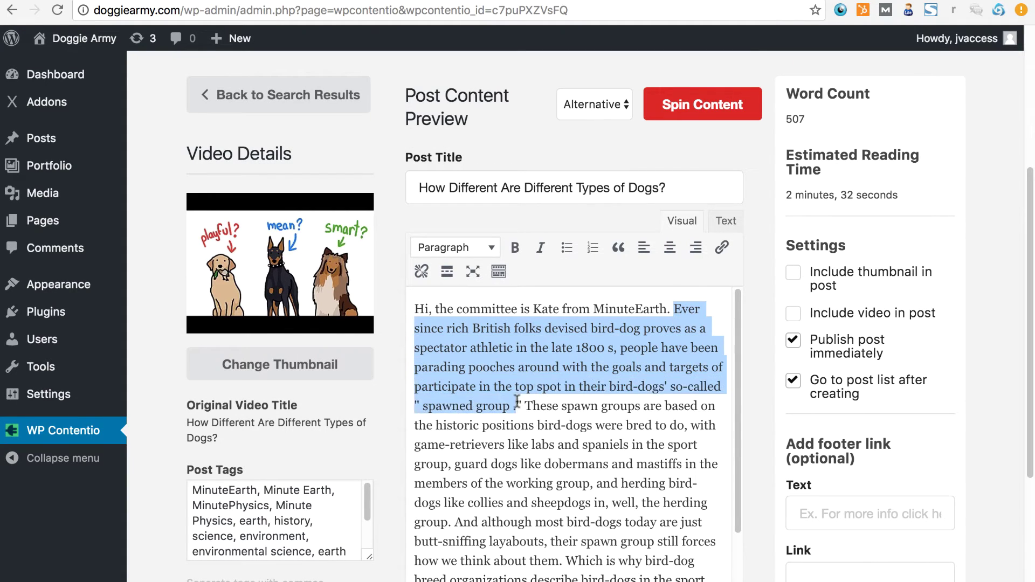
left_click(553, 406)
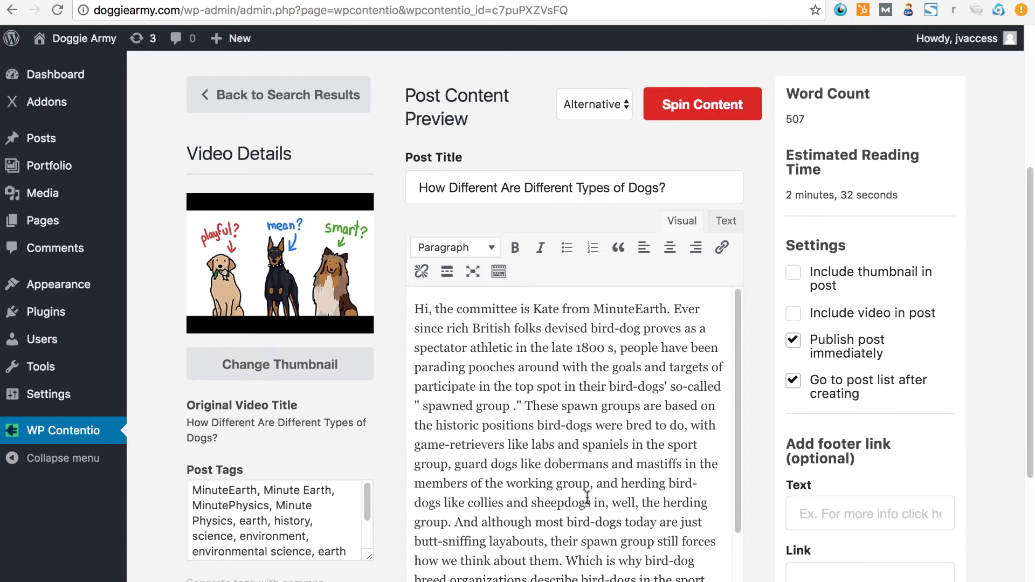
scroll(588, 497, "down", 3)
scroll(588, 497, "down", 2)
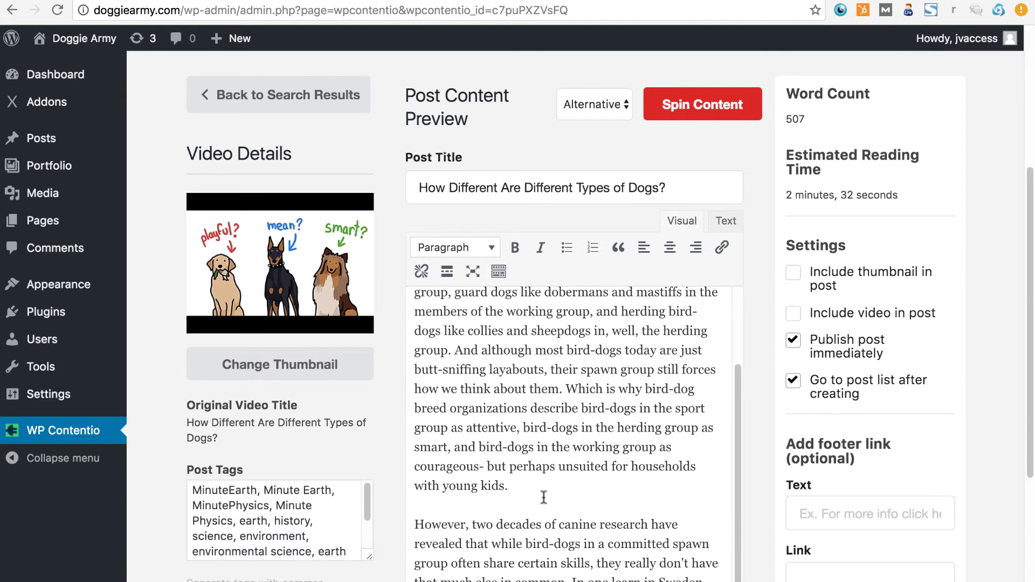
left_click_drag(421, 524, 544, 578)
left_click(543, 577)
scroll(614, 578, "down", 3)
scroll(613, 527, "up", 10)
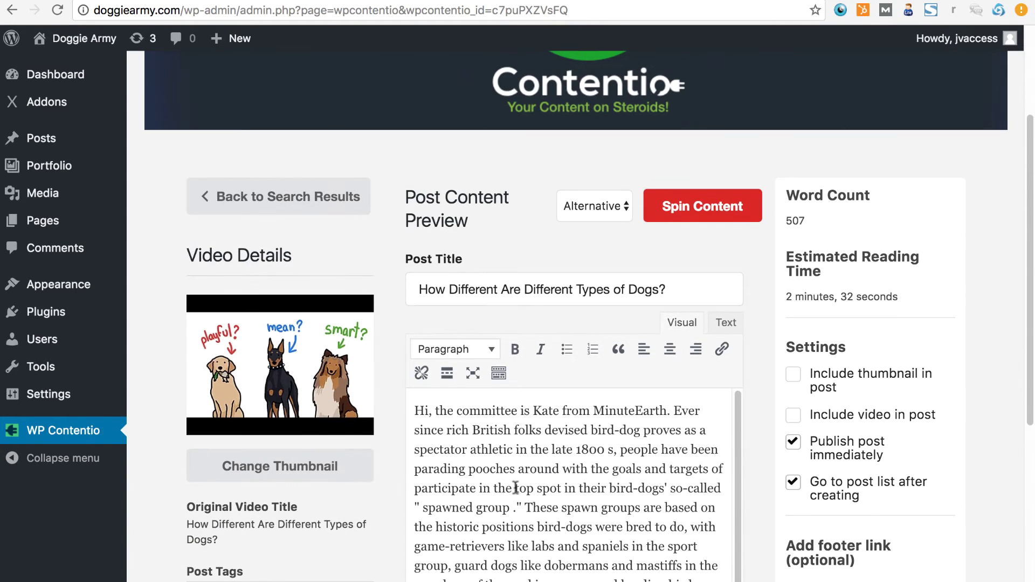
scroll(383, 456, "down", 2)
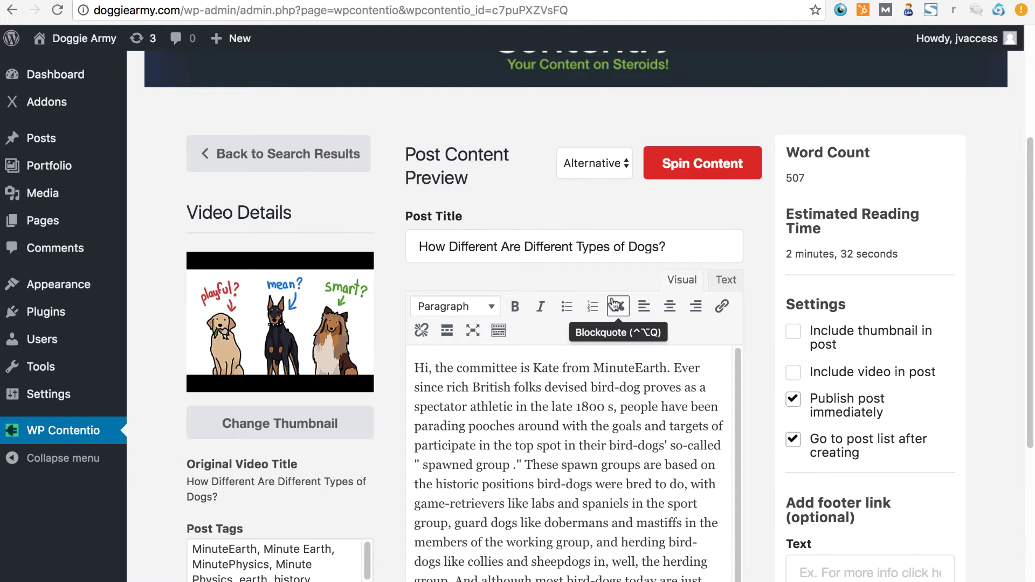
scroll(905, 494, "down", 5)
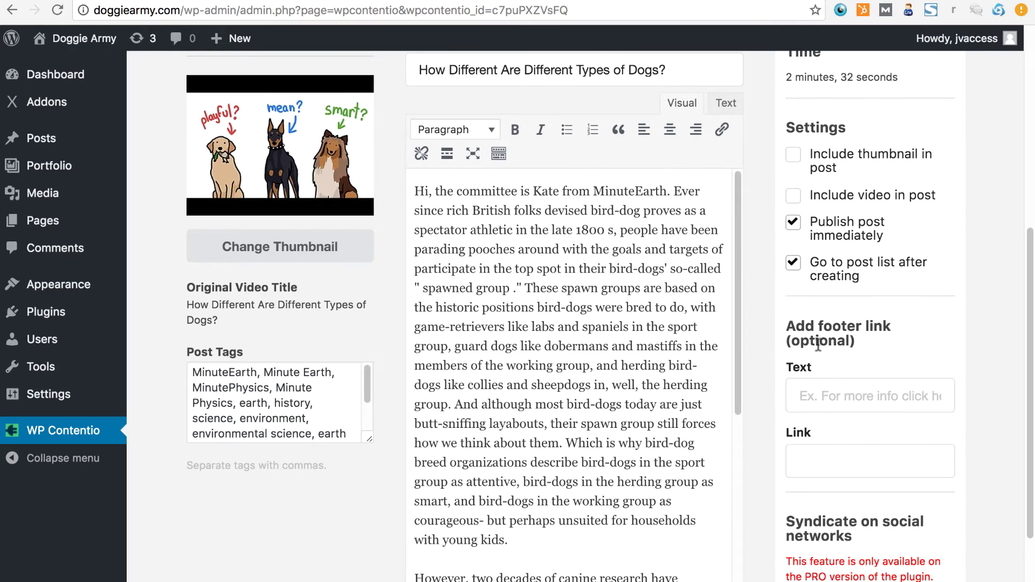
left_click(824, 392)
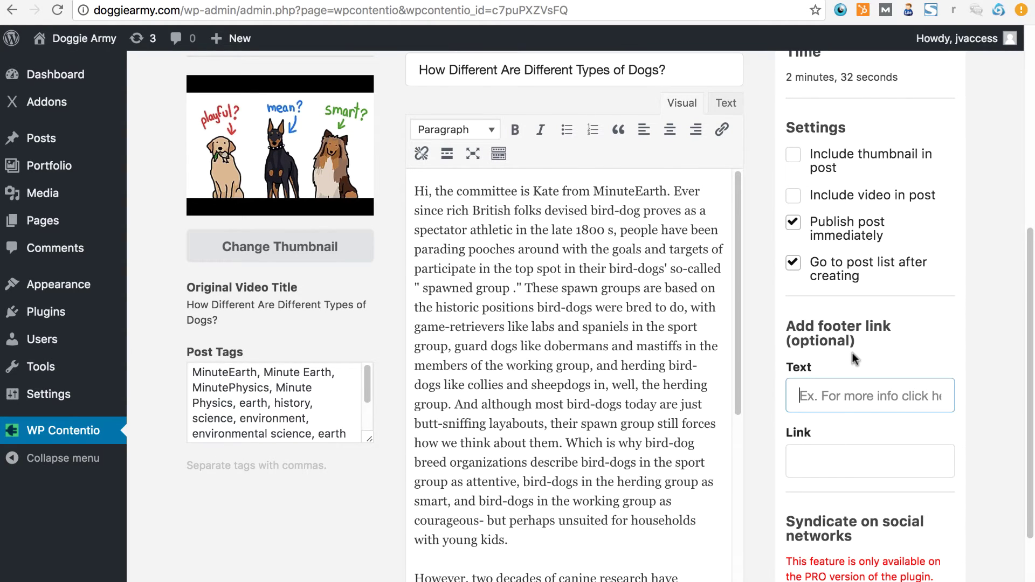
scroll(852, 352, "up", 5)
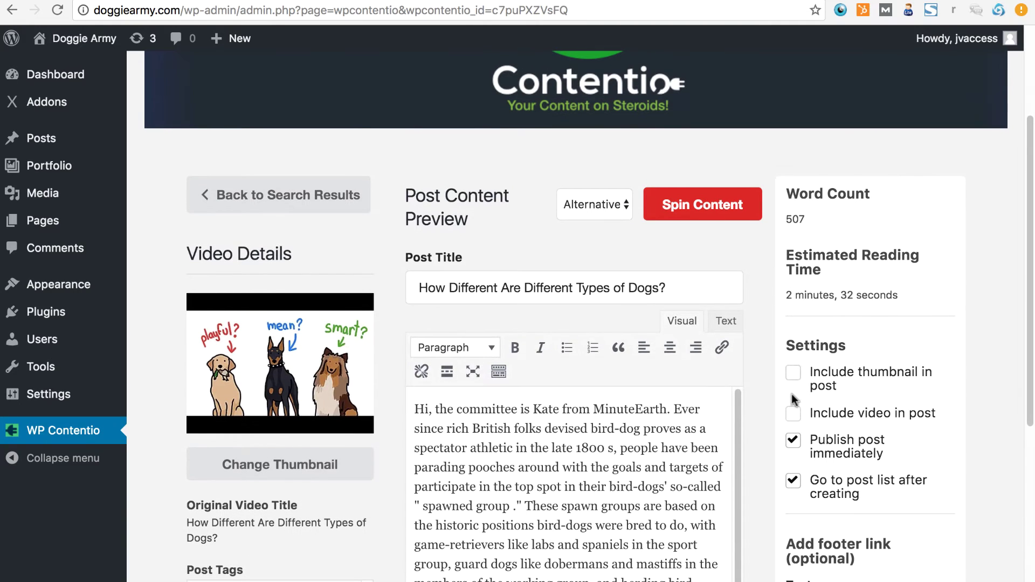
left_click(793, 414)
left_click(793, 372)
left_click(793, 414)
left_click(793, 374)
scroll(383, 555, "down", 2)
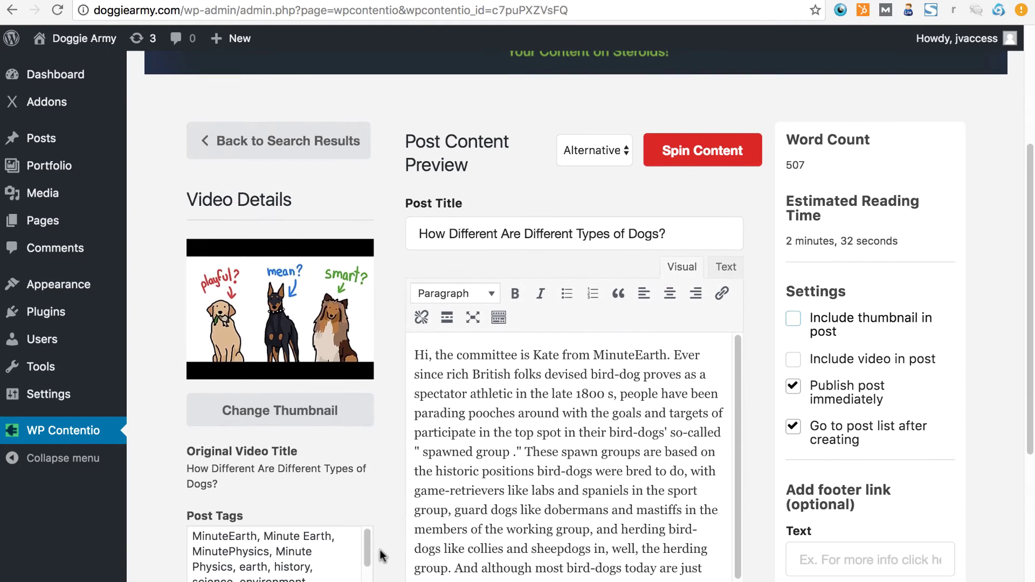
left_click(586, 150)
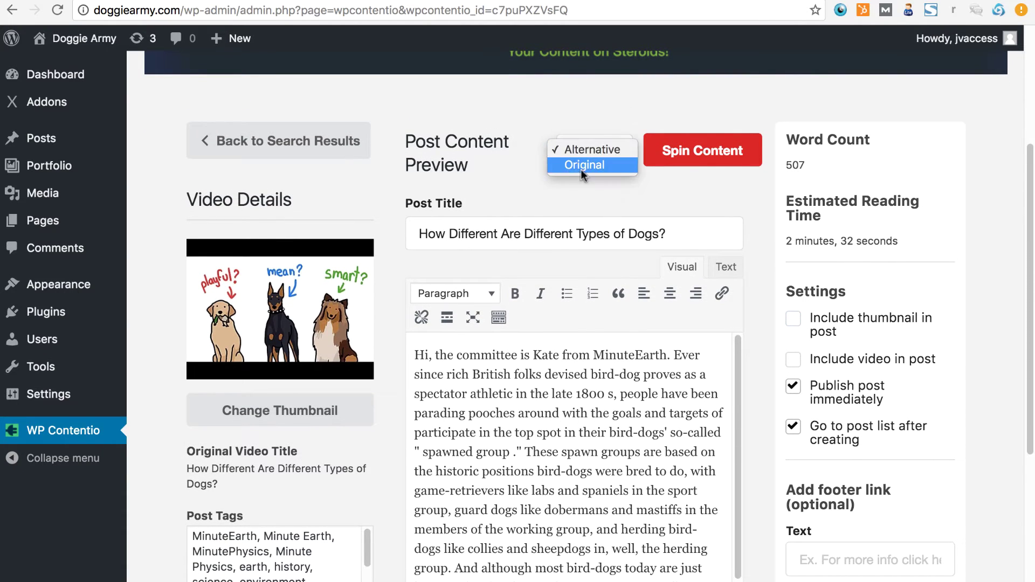
left_click(512, 187)
- View the Post Scheduler's keywords, post quantity and interval settings, then return to the plugin home
scroll(613, 231, "up", 4)
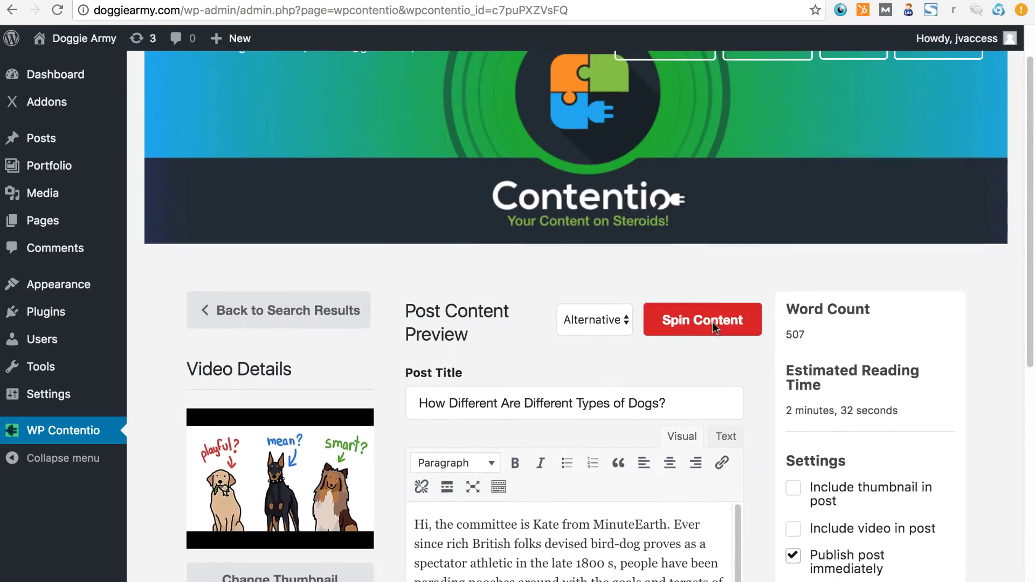
scroll(868, 521, "down", 10)
scroll(865, 509, "up", 10)
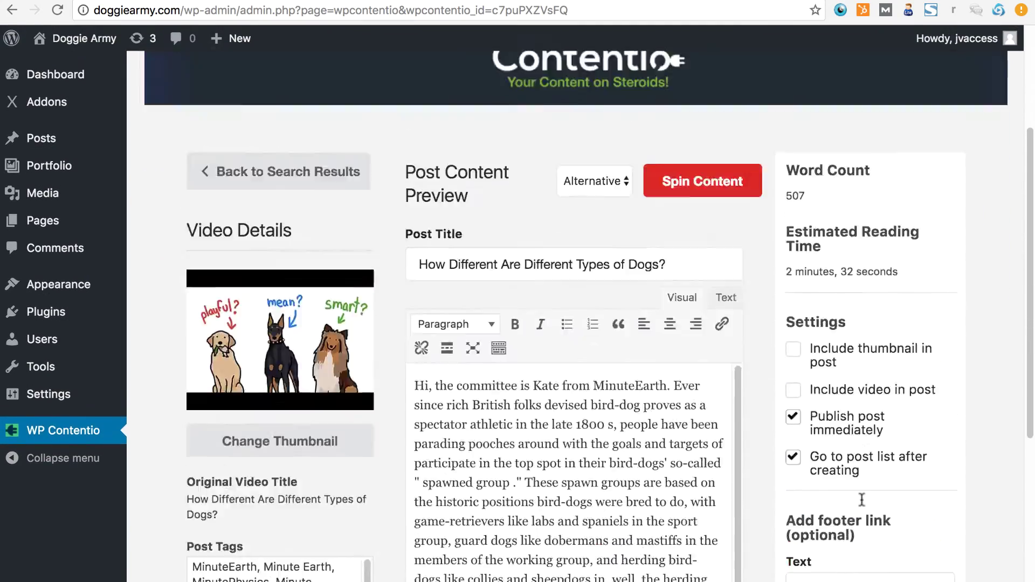
left_click(665, 108)
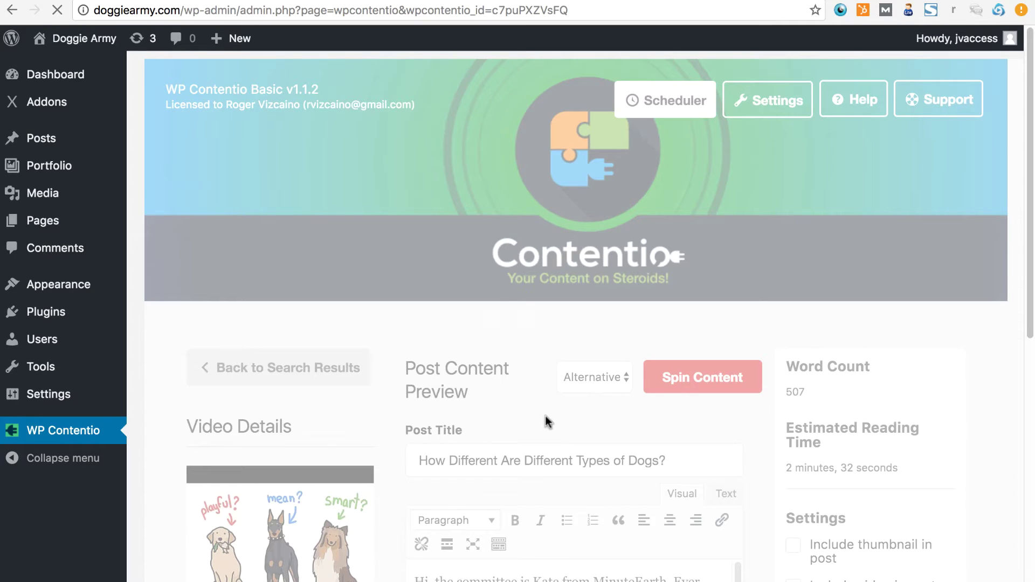
scroll(350, 352, "down", 8)
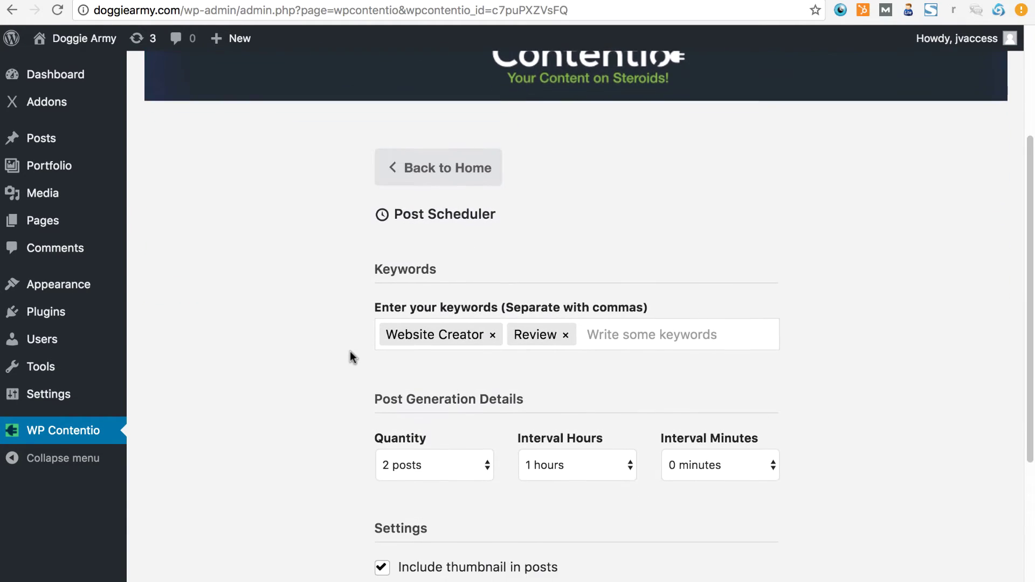
scroll(349, 352, "up", 3)
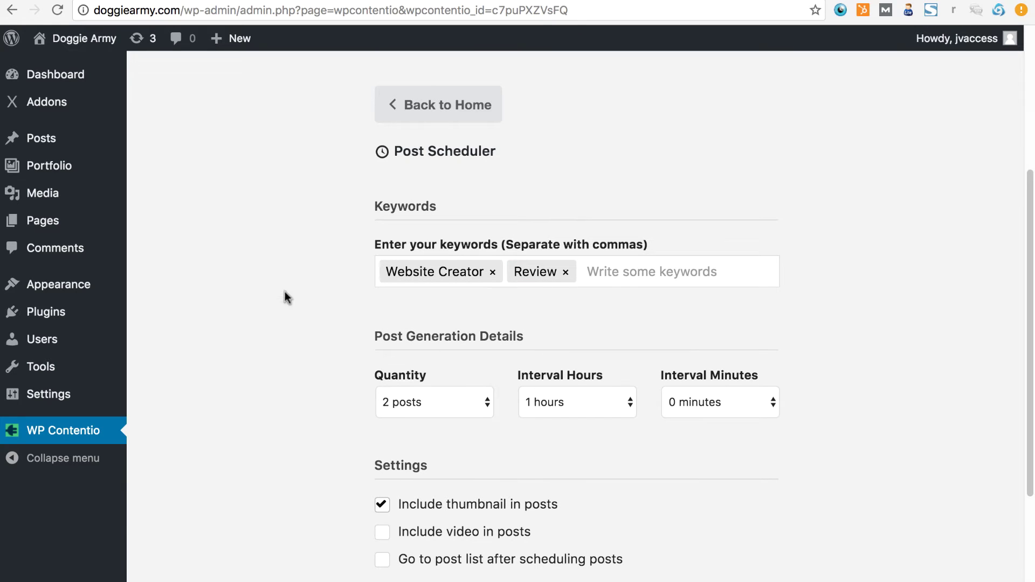
left_click(66, 433)
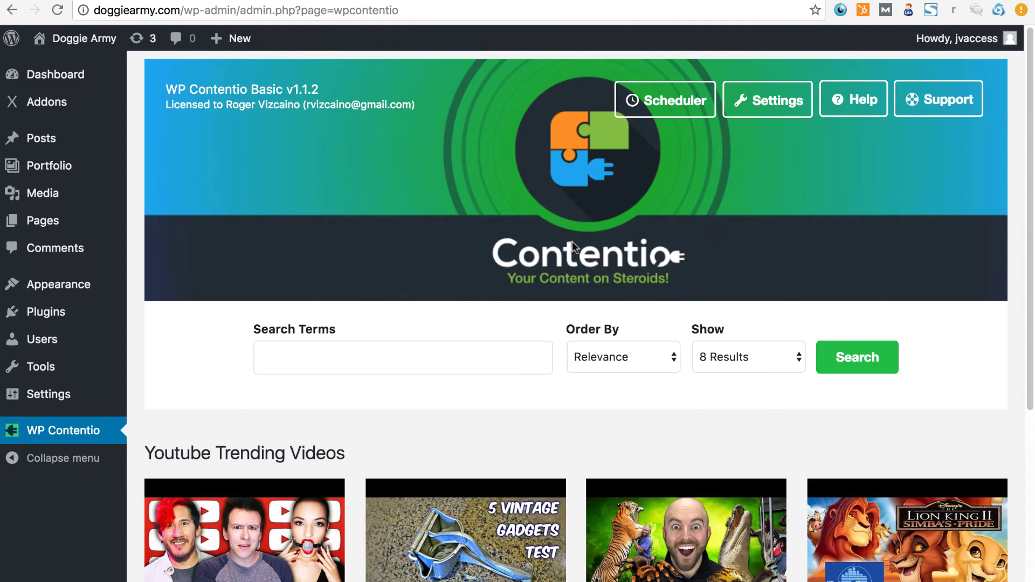
- Scroll through the YouTube Trending Videos list below the empty search form
scroll(571, 241, "down", 6)
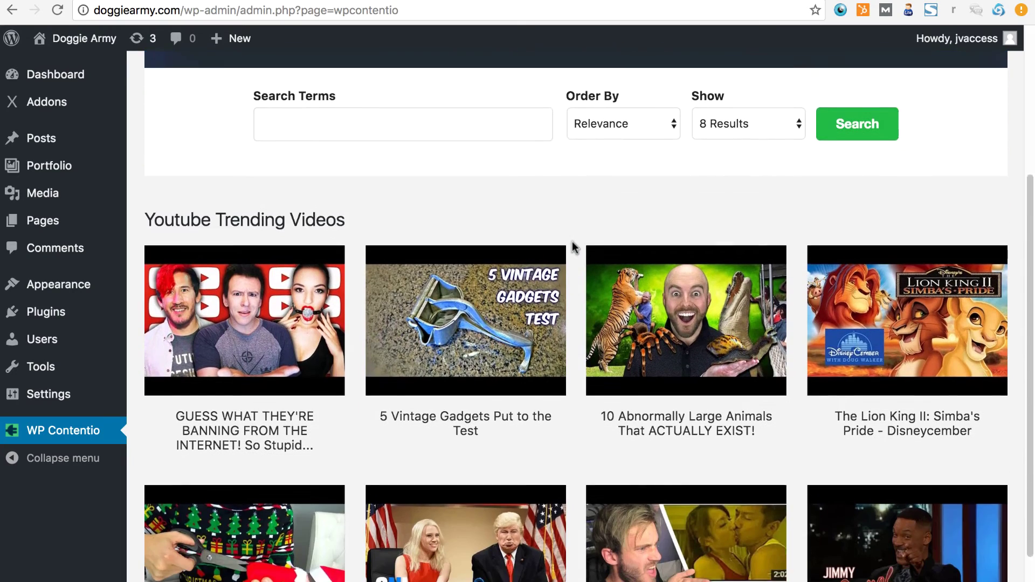
scroll(572, 244, "up", 6)
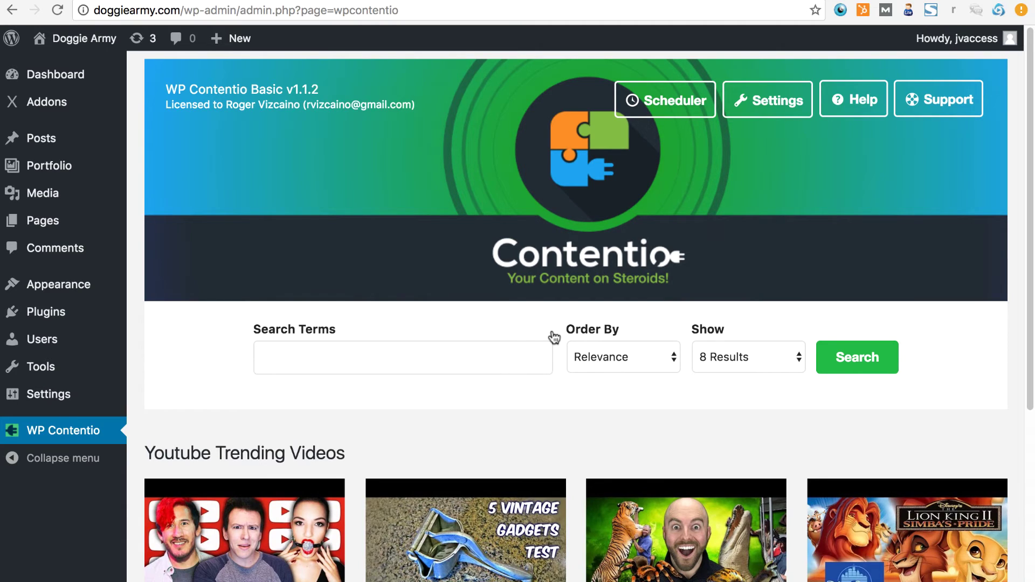
scroll(493, 318, "down", 3)
scroll(493, 318, "up", 2)
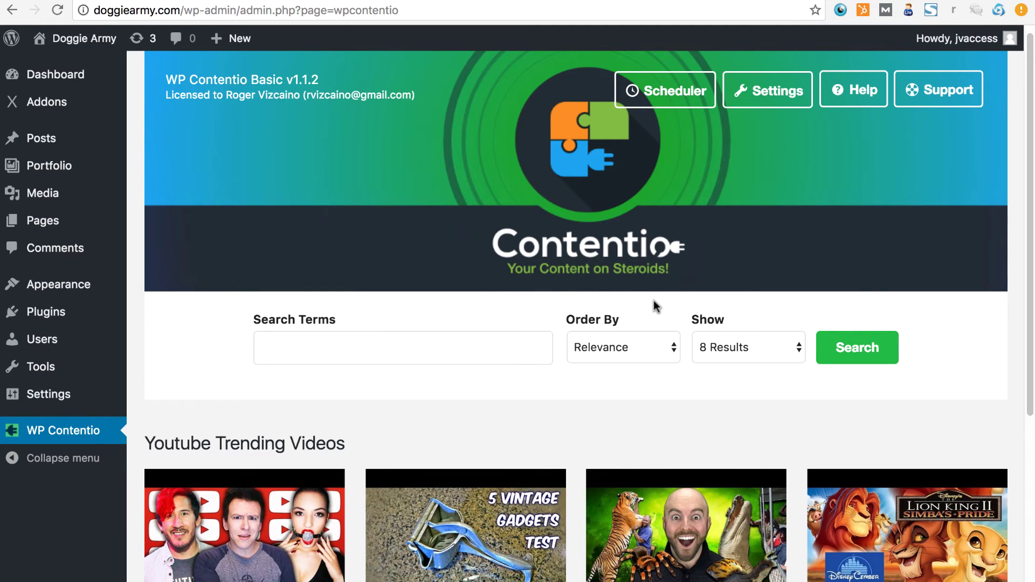
scroll(628, 300, "down", 3)
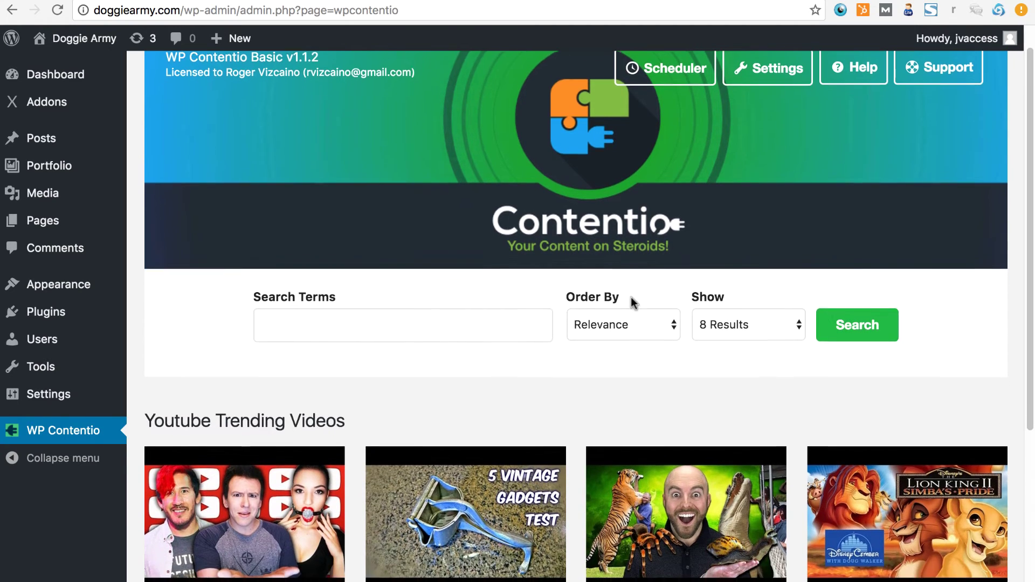
scroll(634, 304, "down", 1)
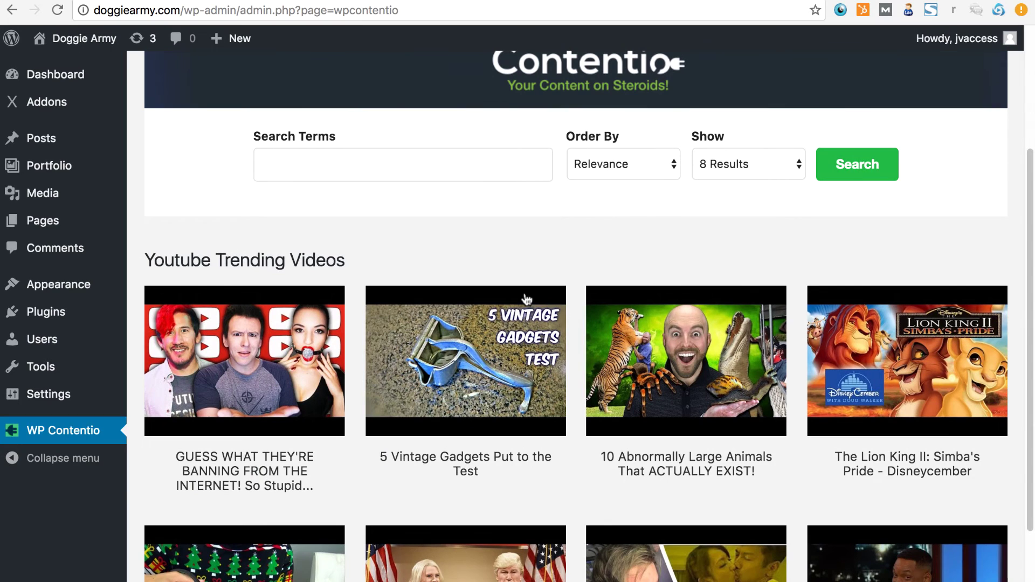
scroll(527, 300, "down", 2)
scroll(527, 300, "up", 6)
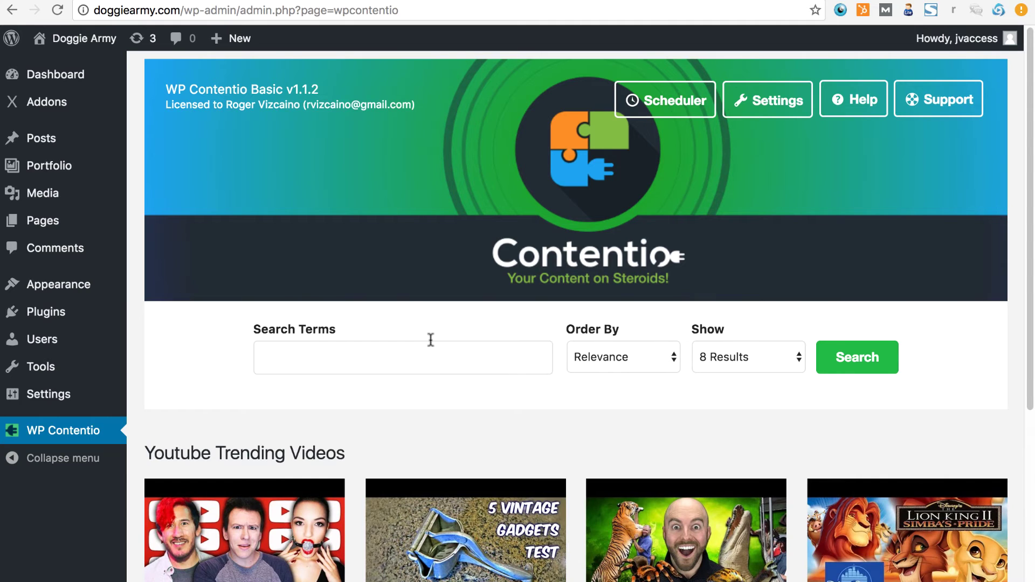
scroll(461, 338, "down", 5)
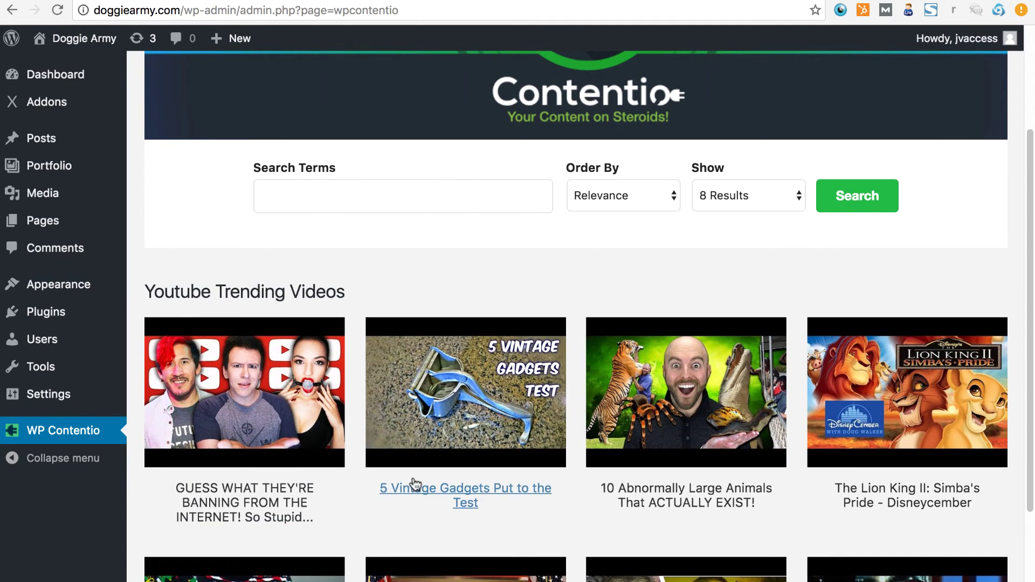
scroll(426, 485, "down", 3)
scroll(485, 469, "up", 5)
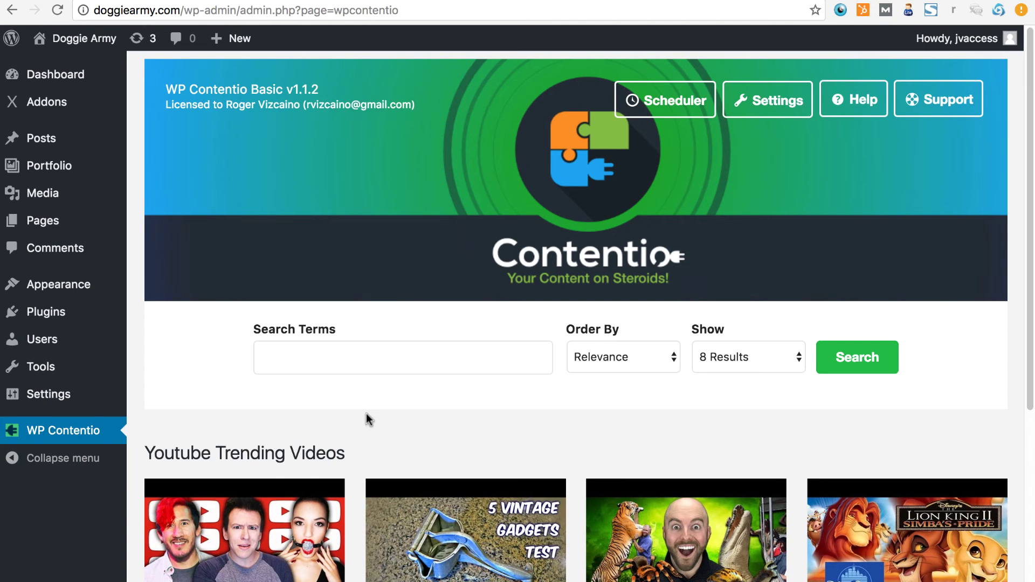
scroll(480, 380, "down", 3)
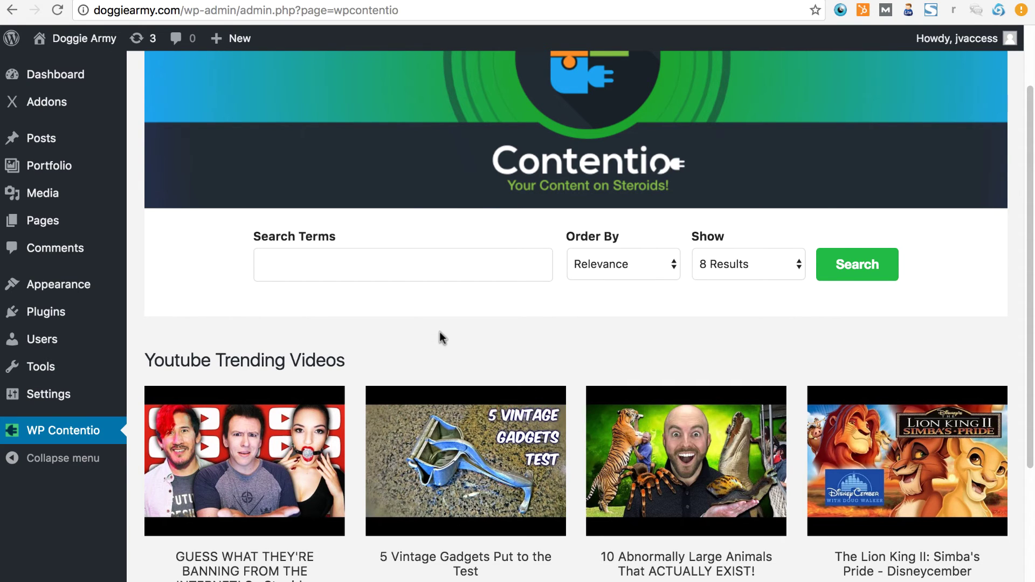
scroll(439, 335, "down", 5)
scroll(441, 338, "down", 2)
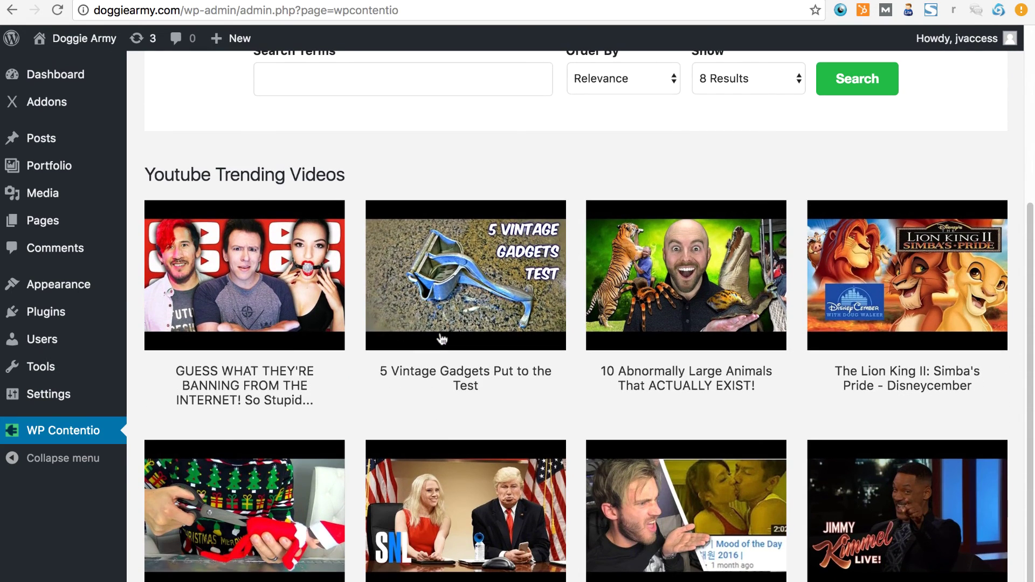
scroll(442, 339, "up", 8)
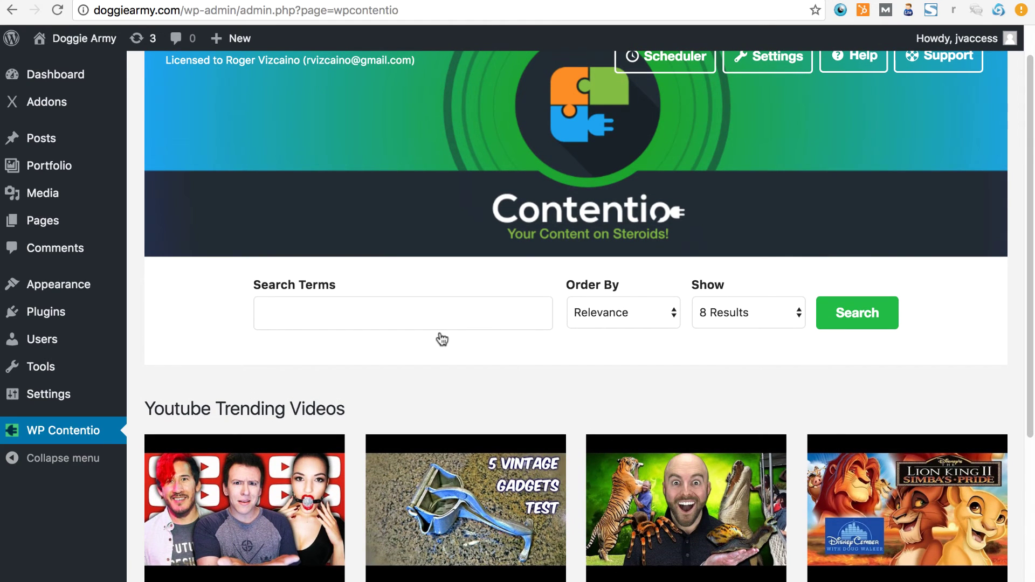
scroll(457, 337, "down", 4)
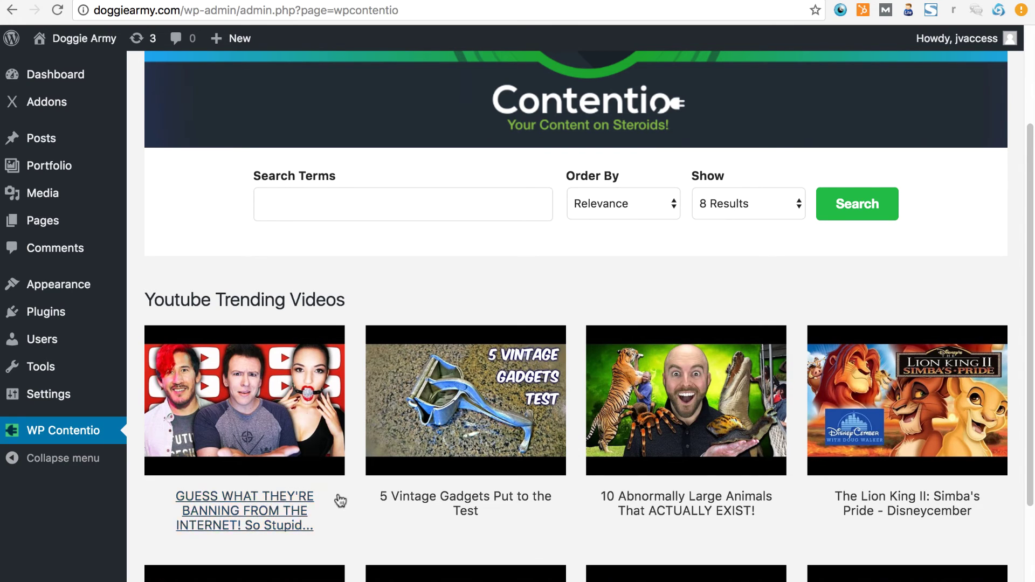
scroll(382, 343, "up", 3)
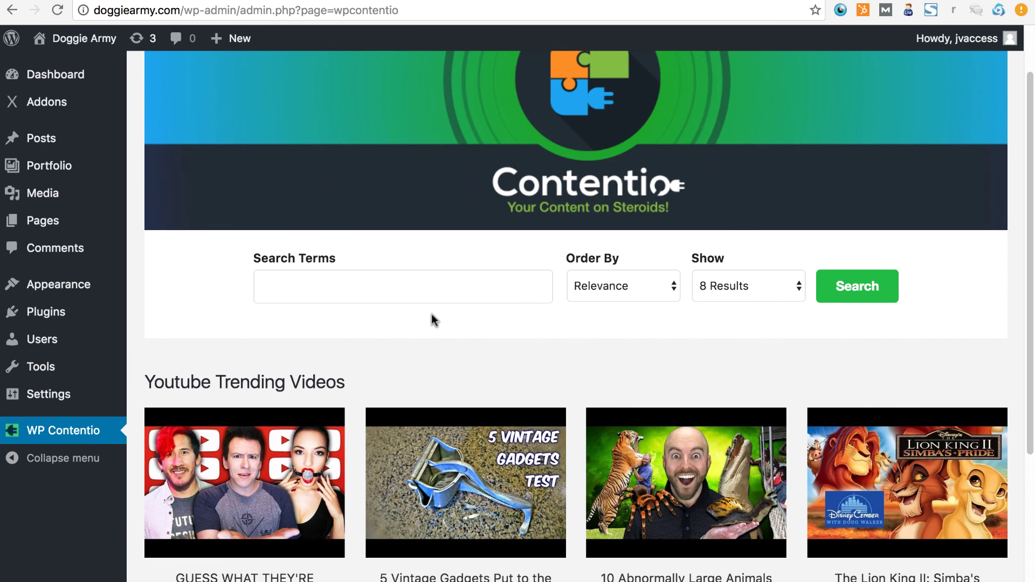
scroll(431, 319, "up", 2)
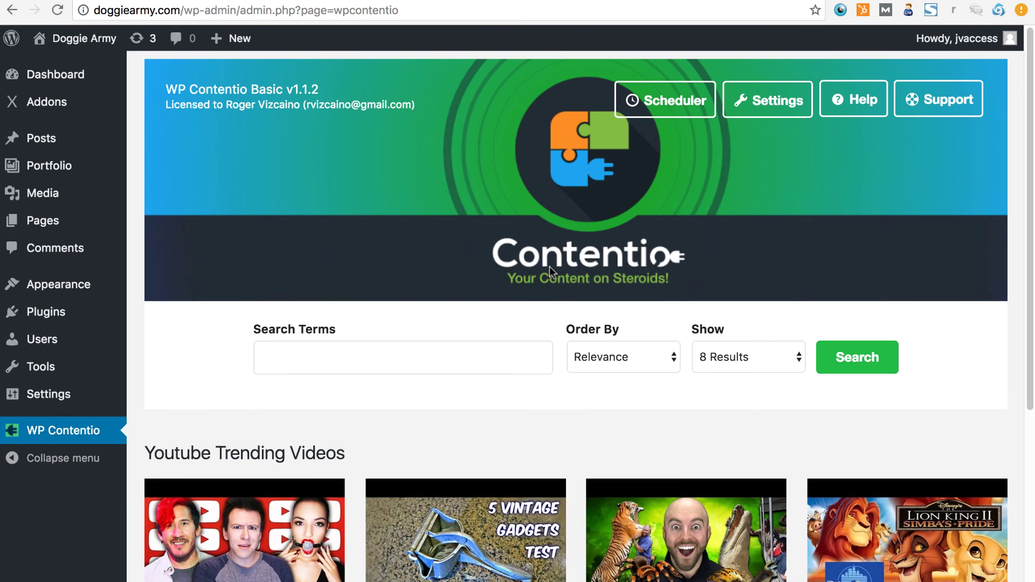